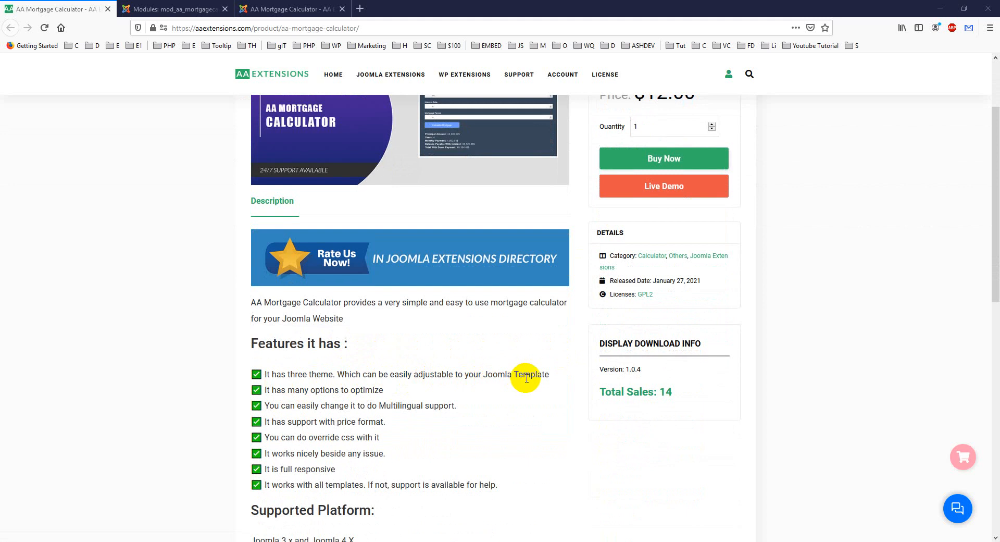
Step: Review the product's feature list and the module assignment options of the AA Mortgage Calculator module in the Joomla administrator
scroll(459, 388, down, 2)
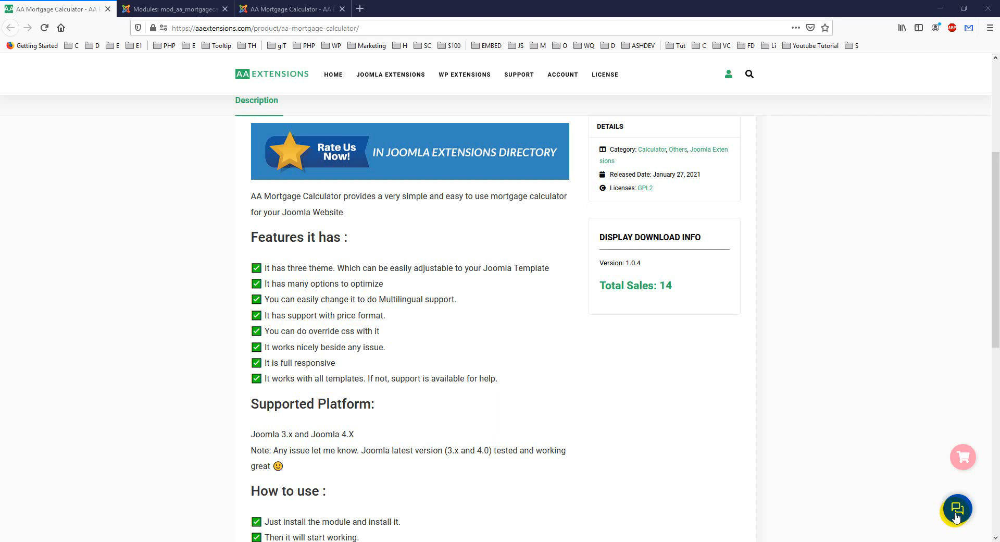
click(177, 8)
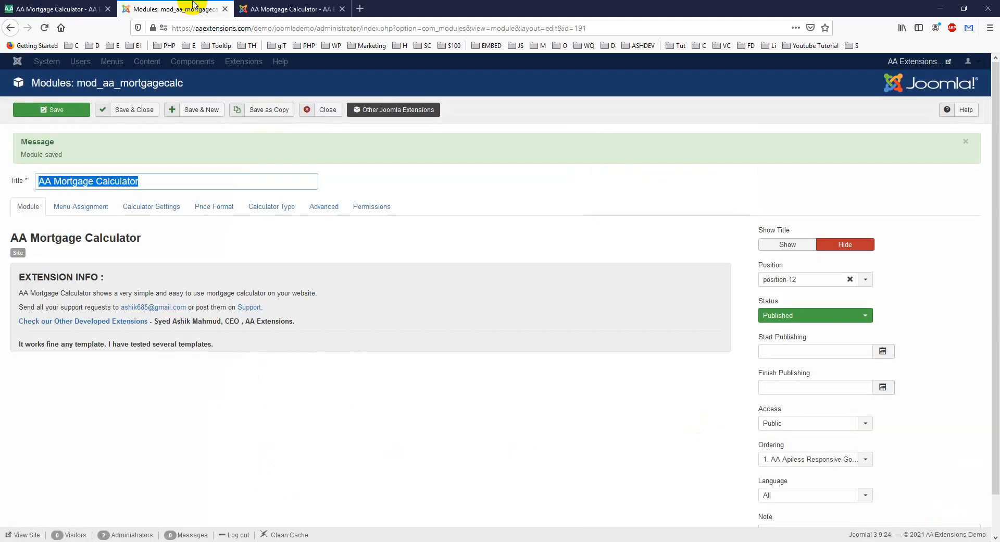
click(452, 255)
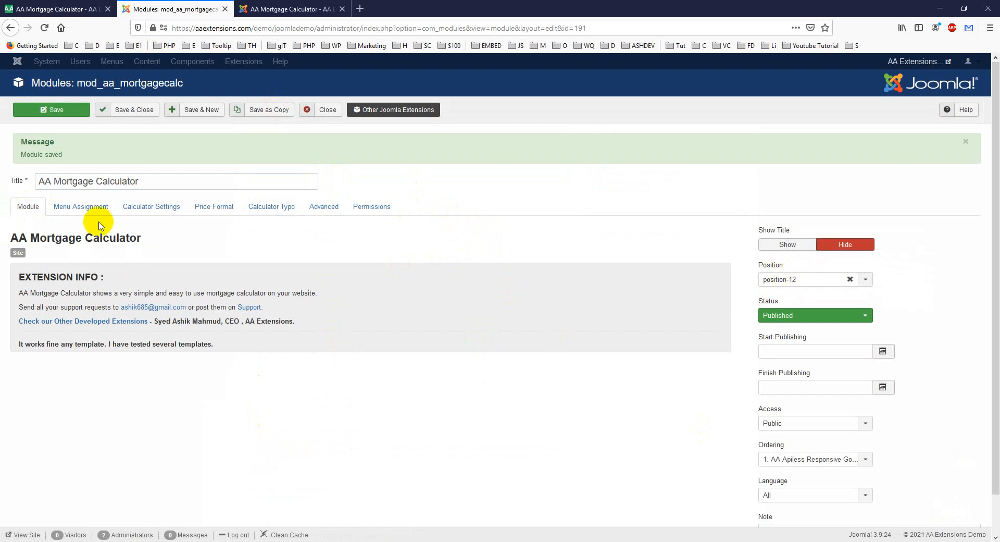
click(86, 209)
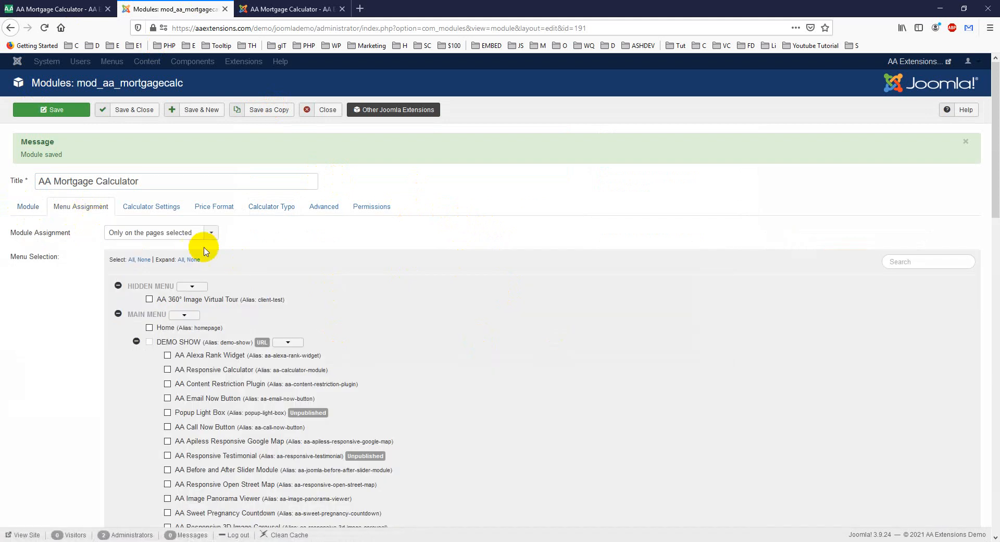
click(171, 235)
click(170, 236)
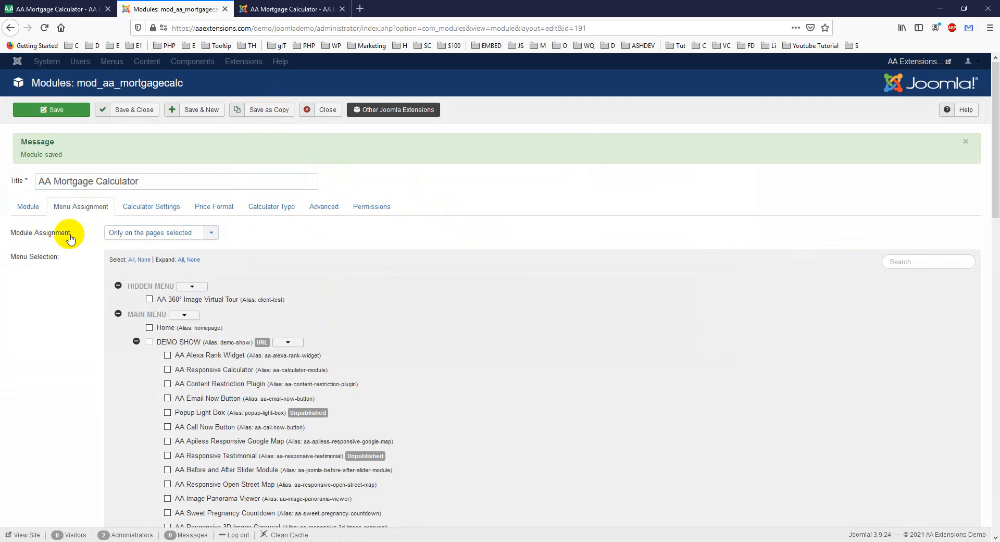
Step: Examine the AA Mortgage Calculator module's calculator settings, including the available mortgage themes and the label fields
click(150, 213)
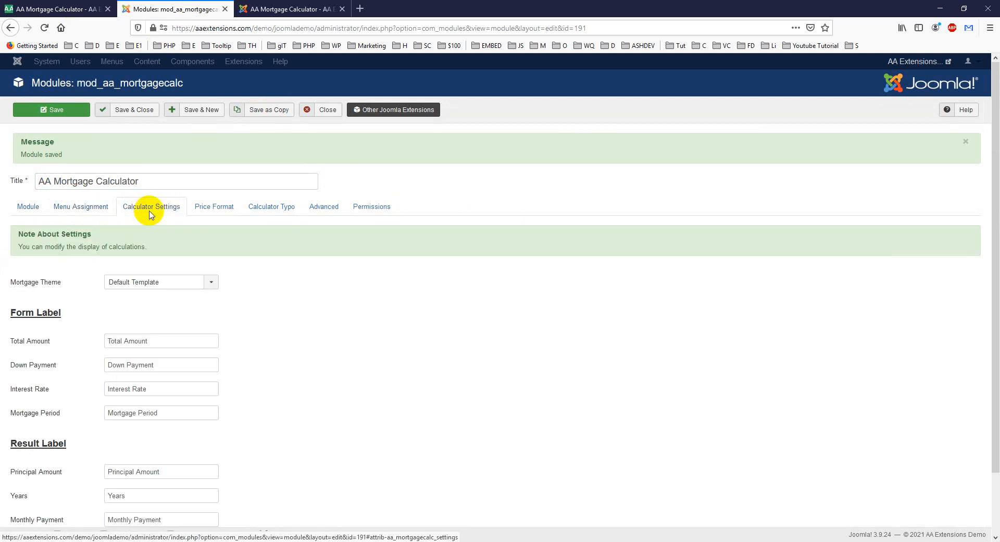
scroll(106, 273, down, 2)
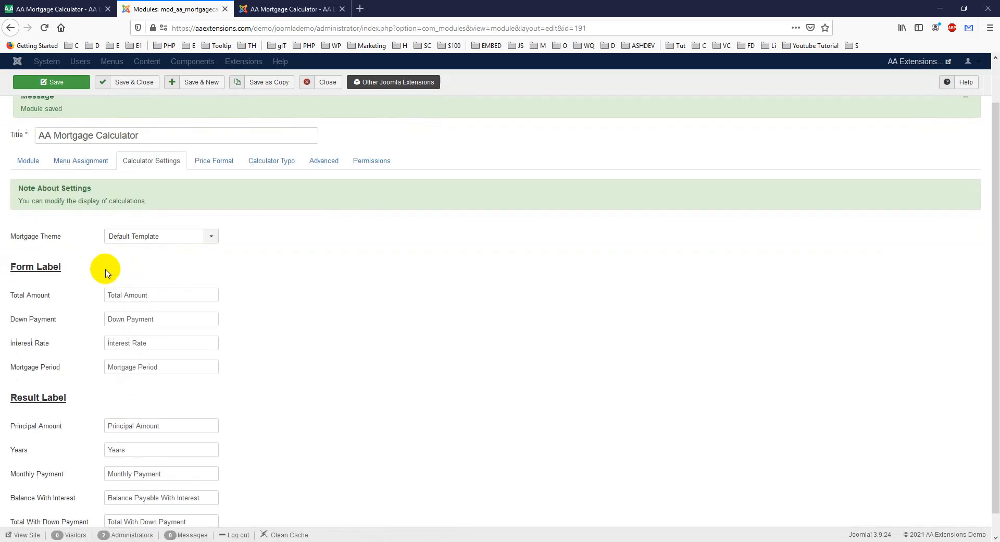
scroll(106, 273, up, 2)
scroll(70, 305, down, 2)
scroll(49, 383, up, 2)
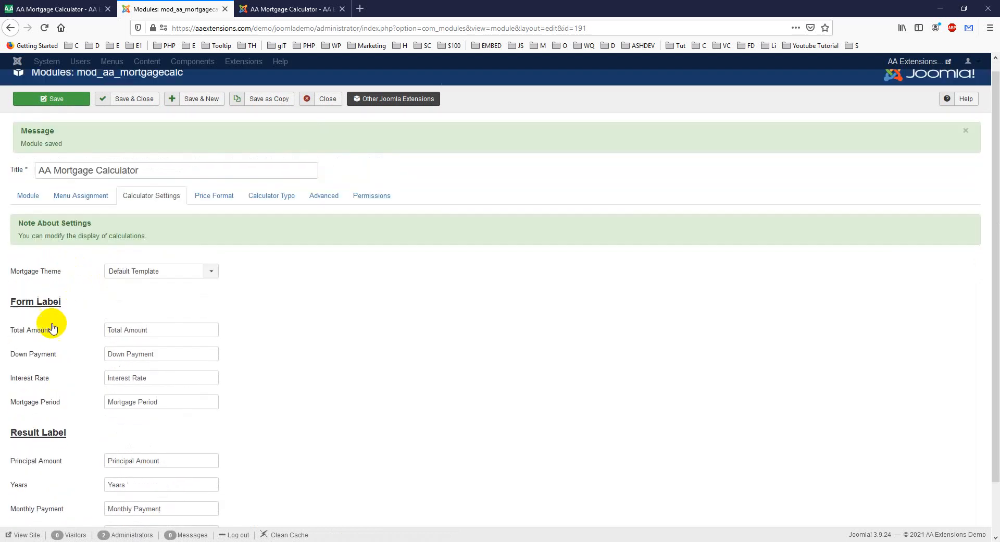
click(162, 282)
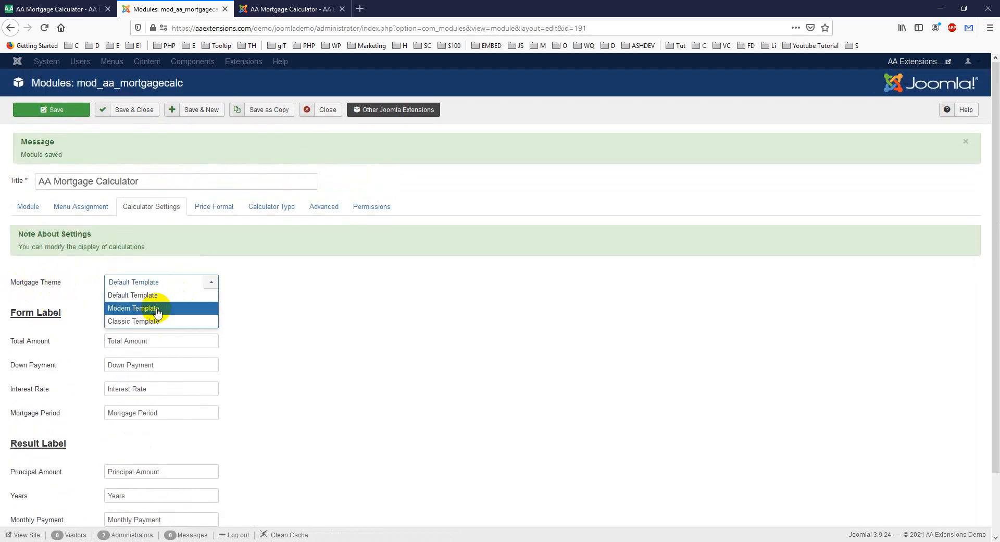
click(338, 308)
scroll(340, 308, down, 1)
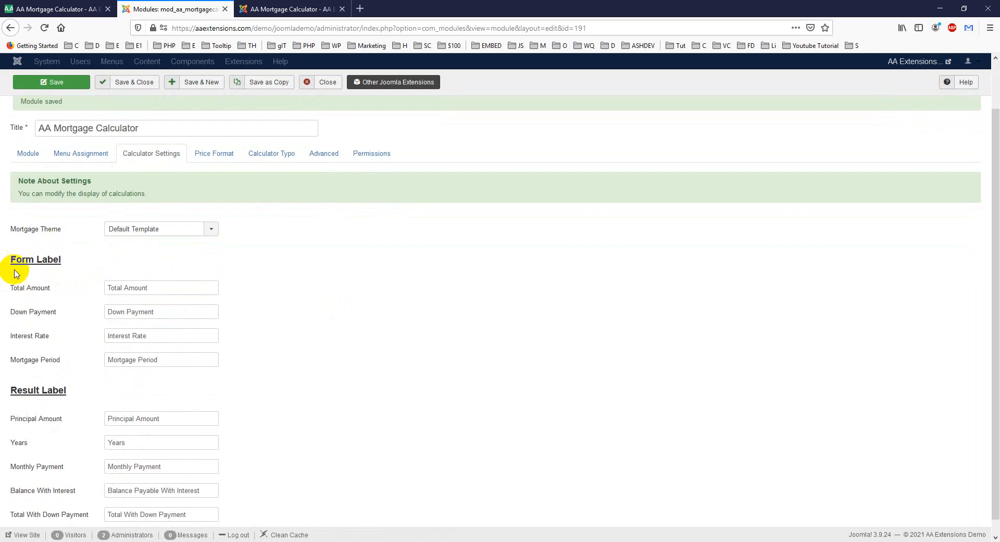
Step: Compare the Total Amount and Down Payment form label settings with the matching labels on the live calculator demo
click(271, 9)
drag(318, 148, 257, 146)
click(172, 8)
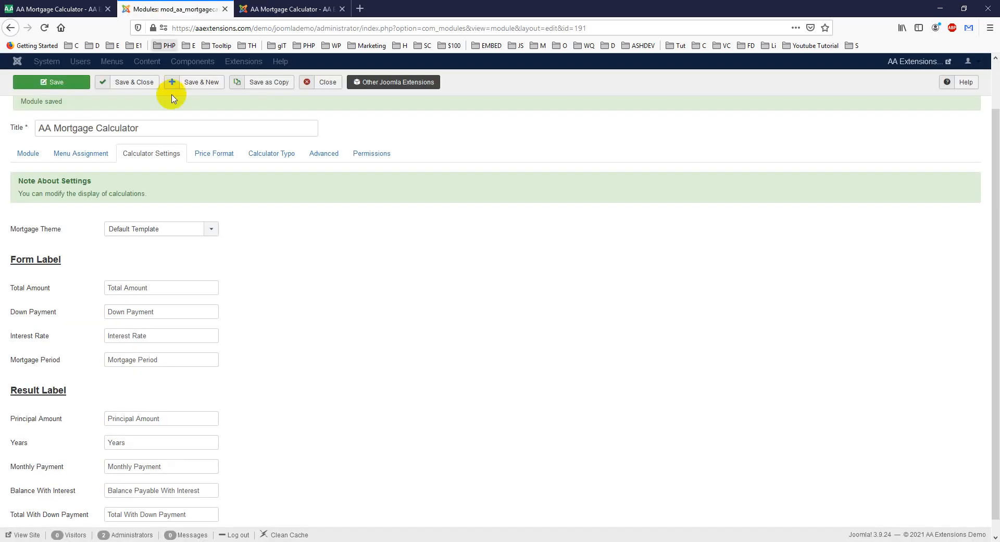
drag(162, 288, 97, 288)
click(291, 9)
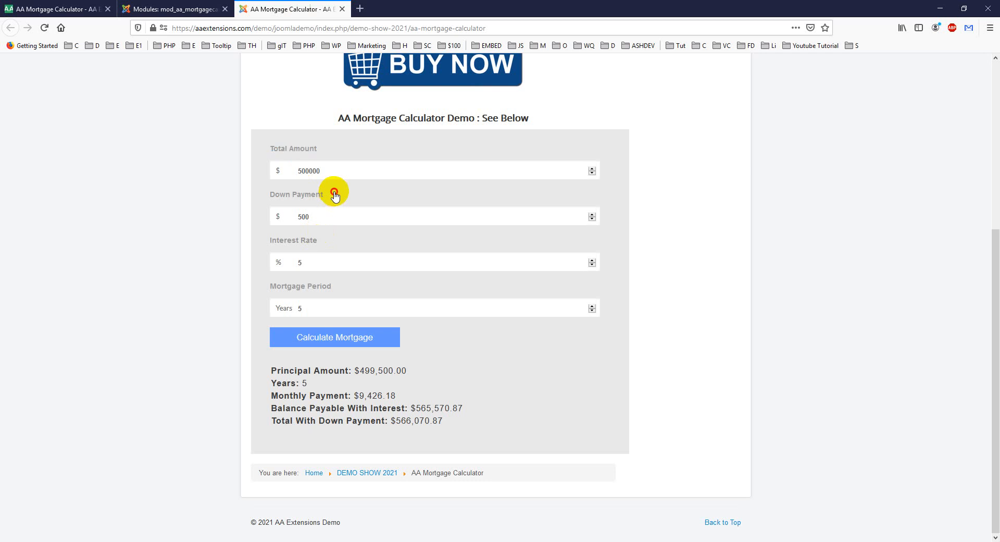
drag(335, 192, 272, 197)
click(172, 9)
drag(162, 311, 101, 310)
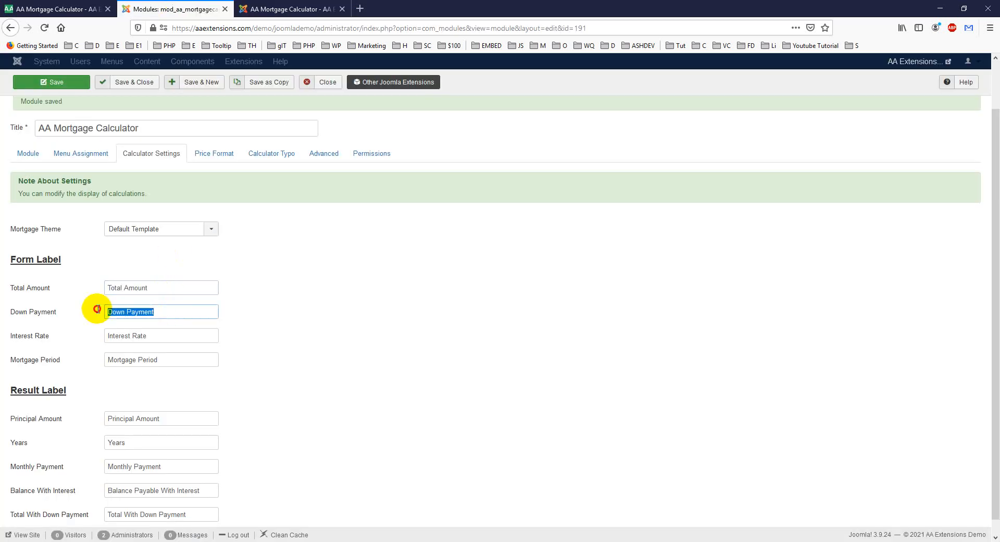
click(274, 8)
drag(349, 151, 268, 148)
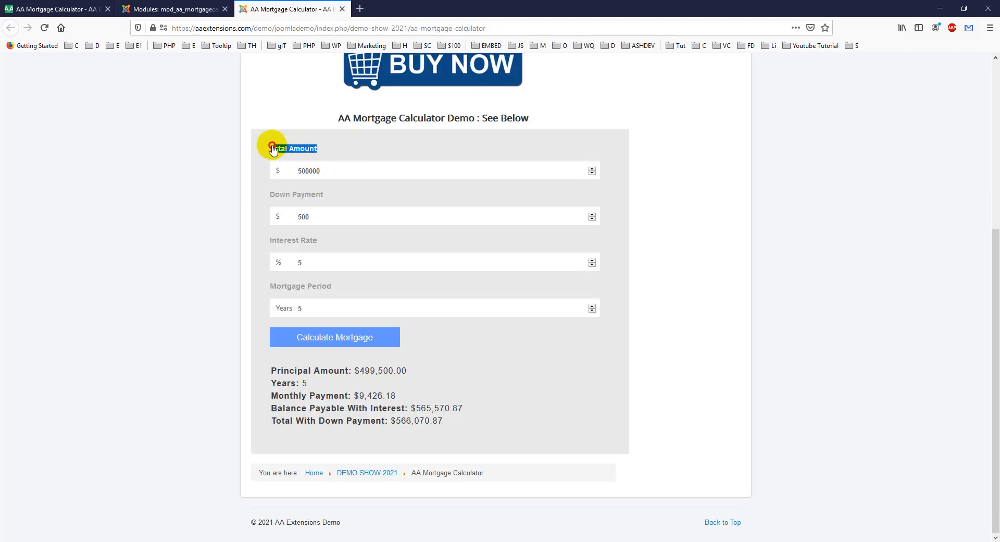
click(172, 9)
Step: Compare the result label settings, such as Principal Amount, Years and Monthly Payment, with the results on the demo page
scroll(156, 336, down, 1)
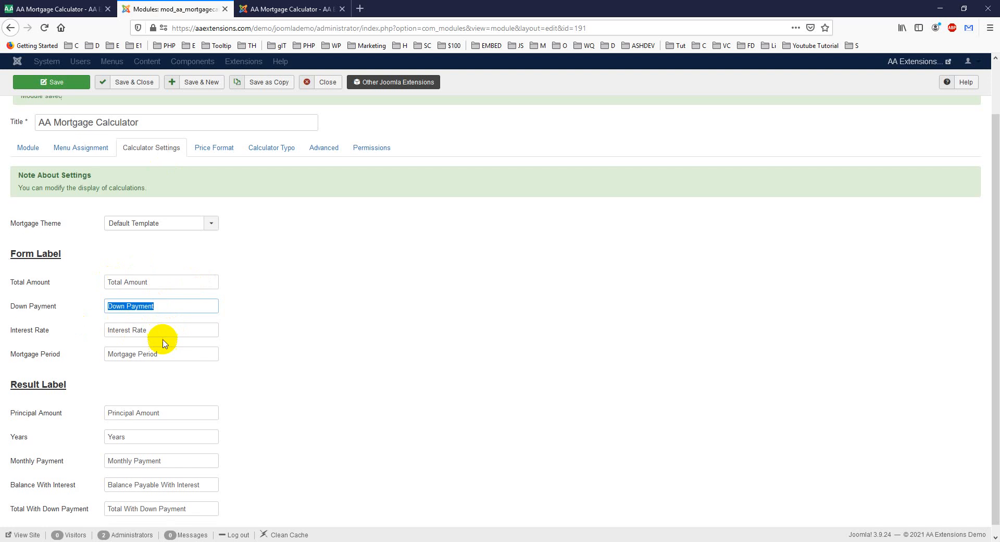
click(259, 9)
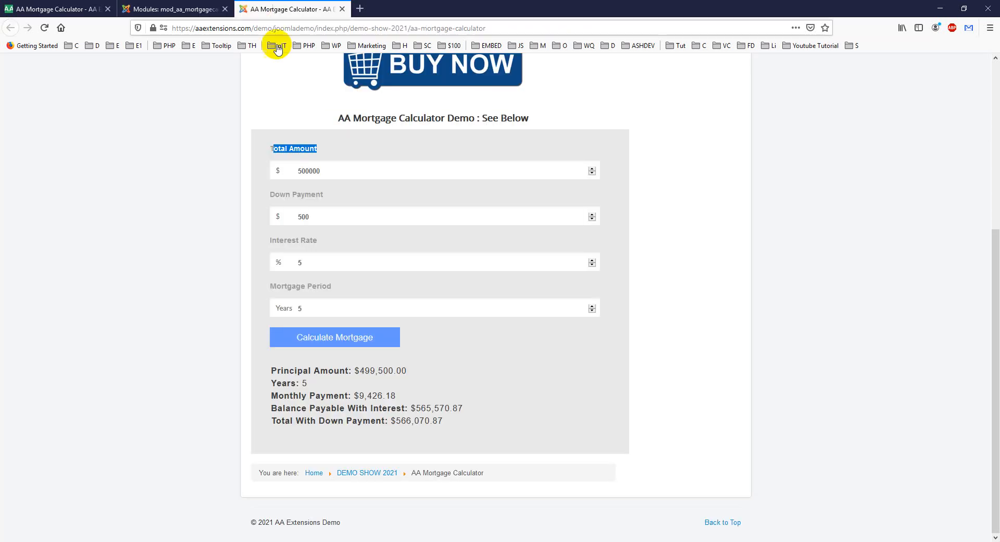
drag(350, 370, 271, 384)
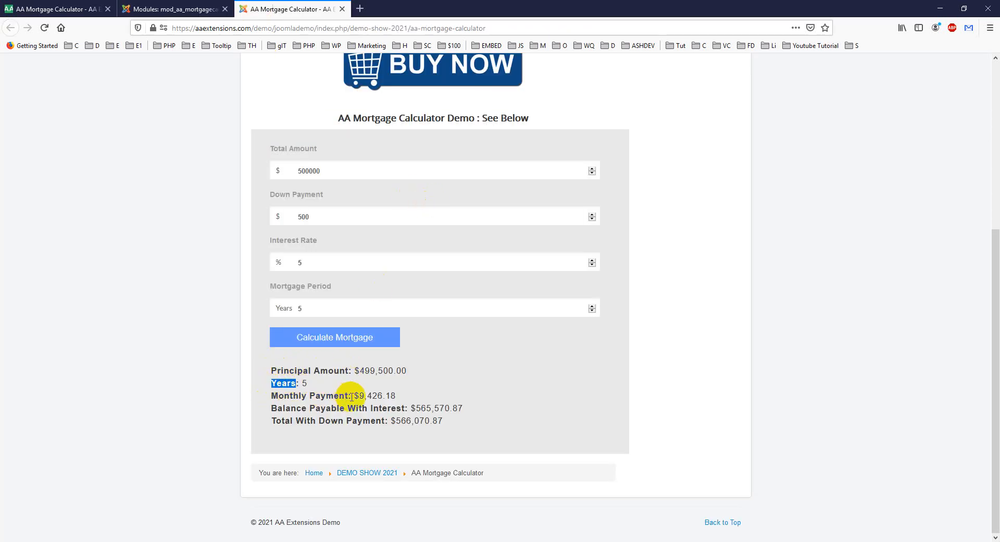
drag(346, 395, 271, 395)
click(172, 9)
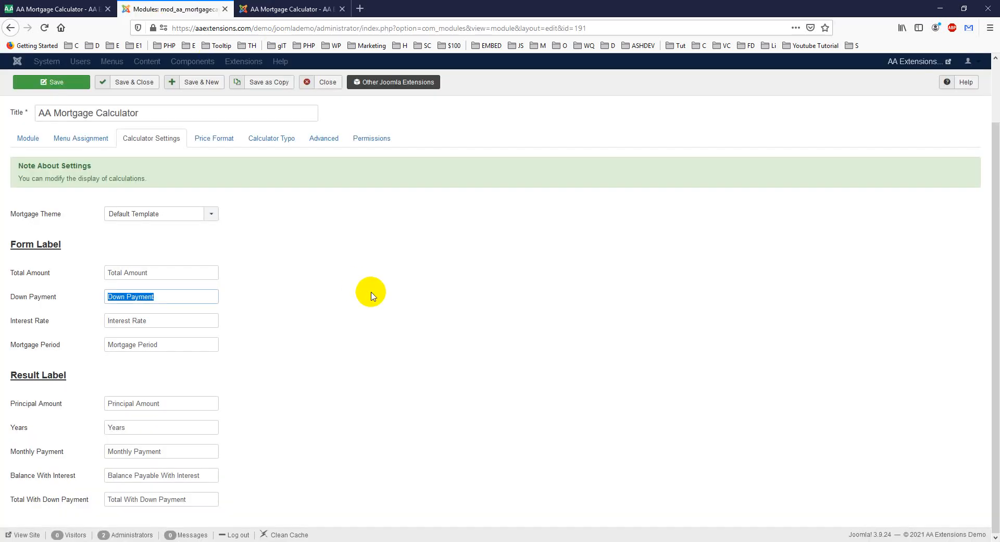
scroll(372, 293, up, 3)
scroll(371, 292, down, 2)
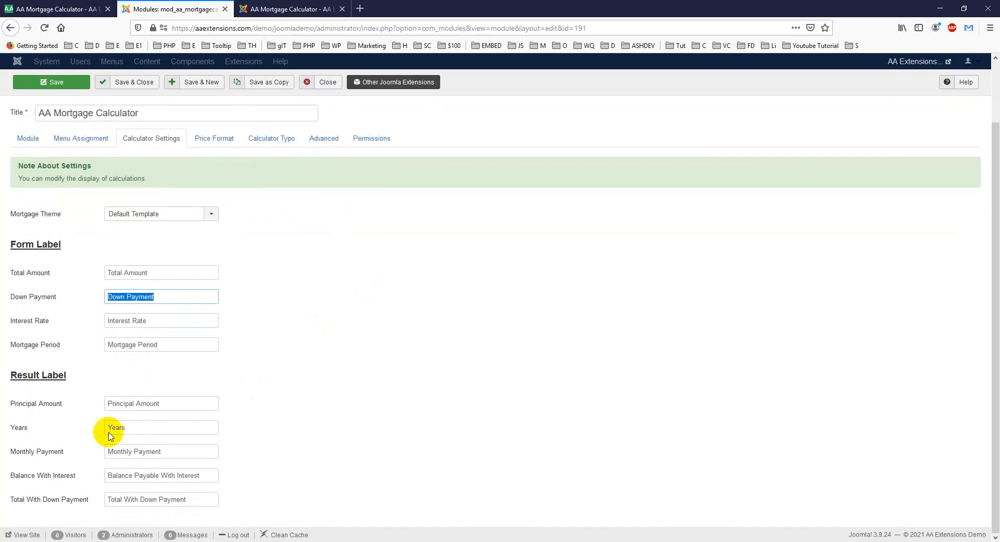
triple_click(172, 406)
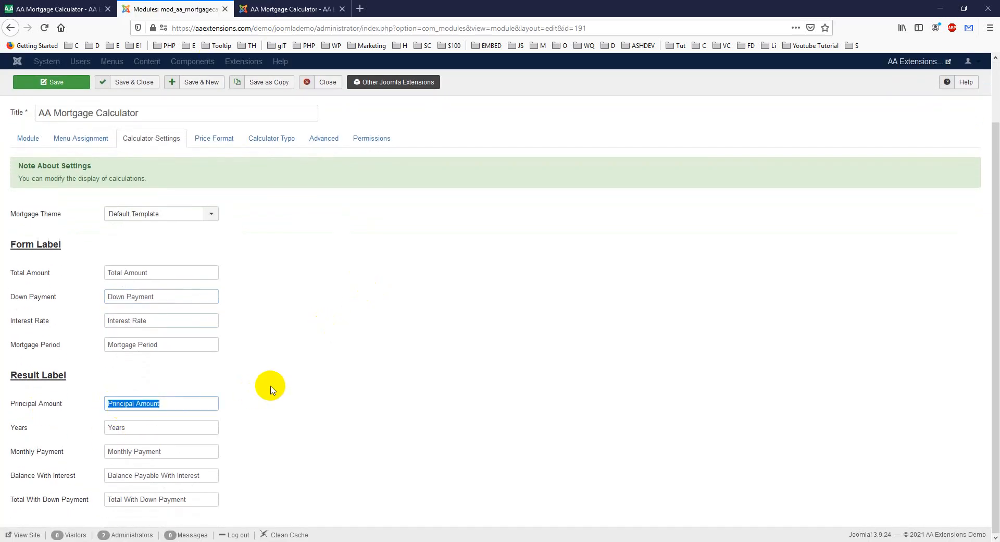
Step: Examine the currency sign position, separator and decimal options in the price format settings and compare them with the demo's amounts
click(211, 139)
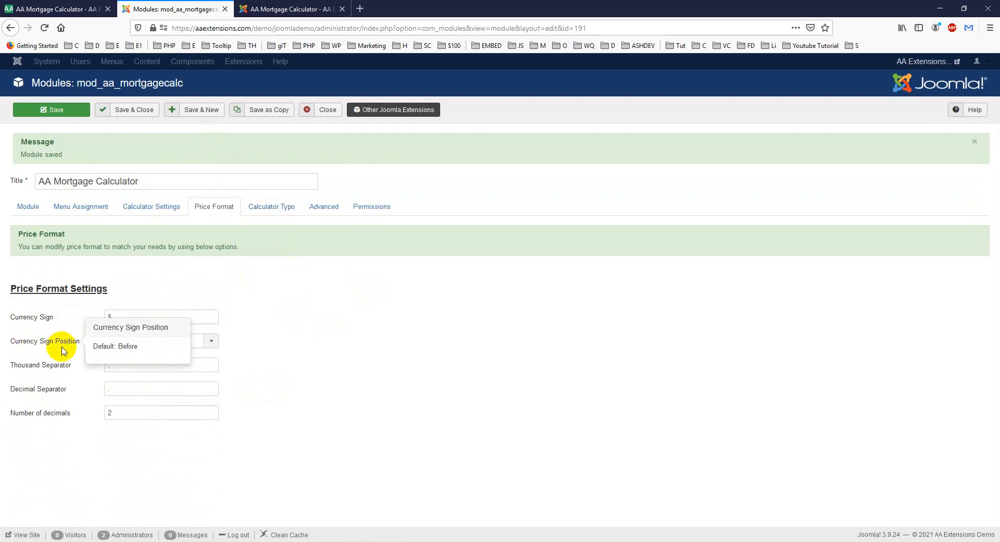
click(155, 342)
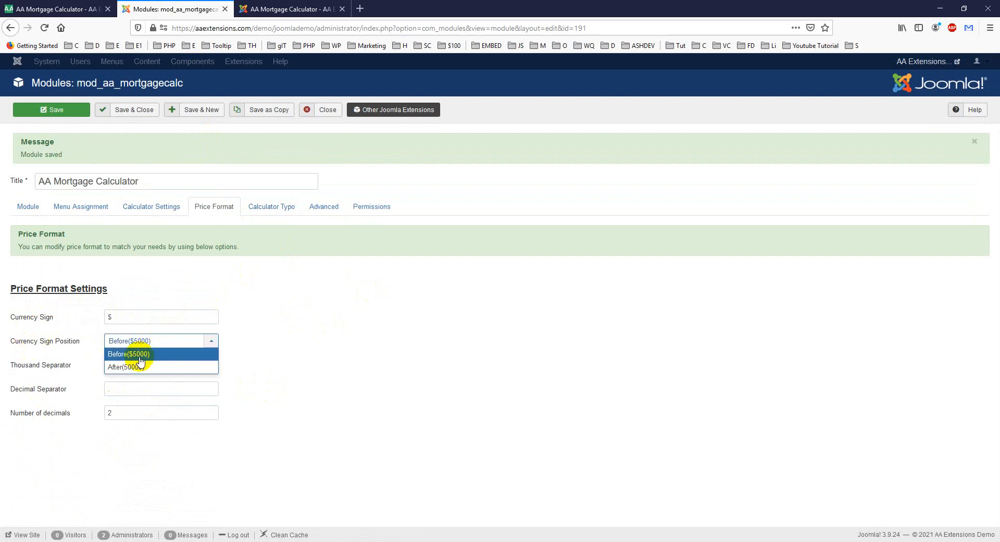
click(368, 338)
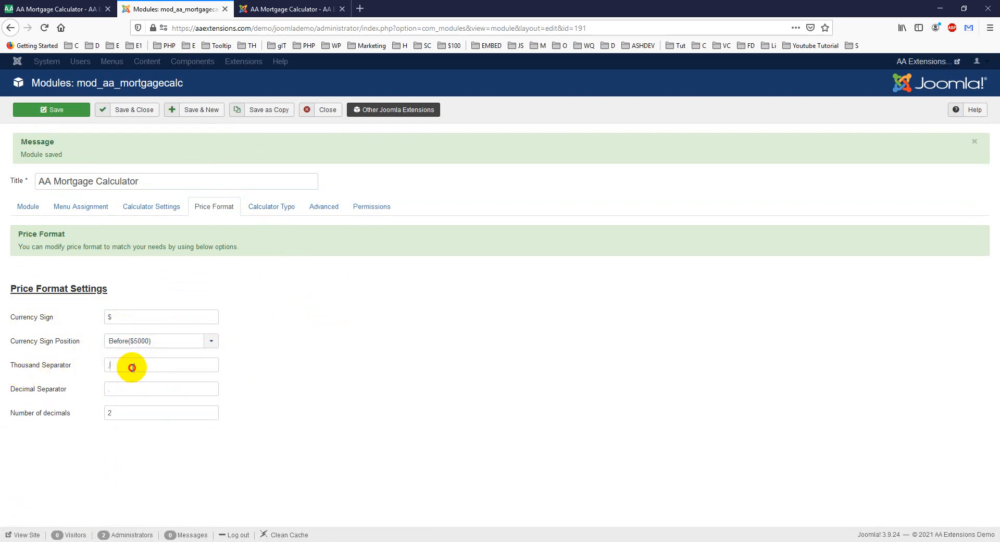
click(123, 387)
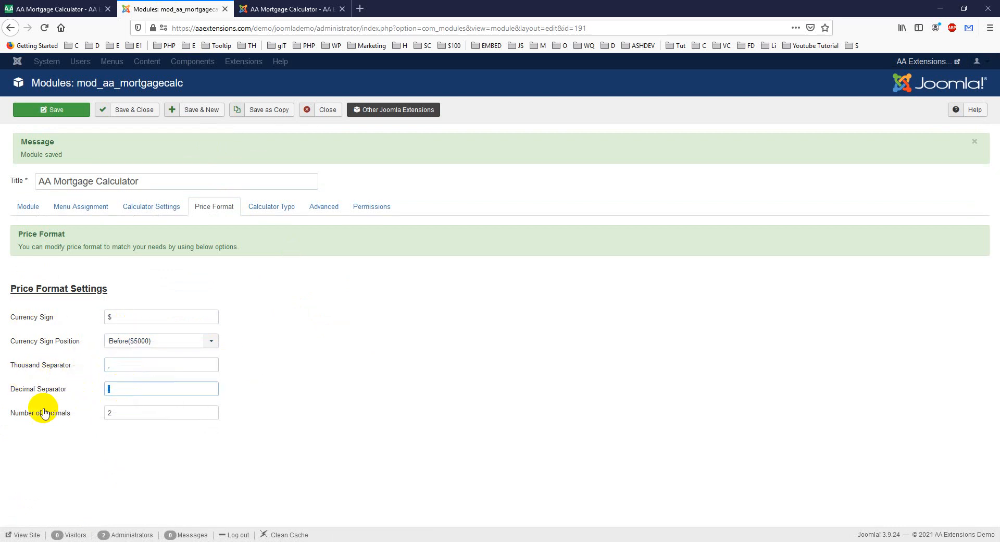
drag(114, 415, 86, 416)
click(241, 12)
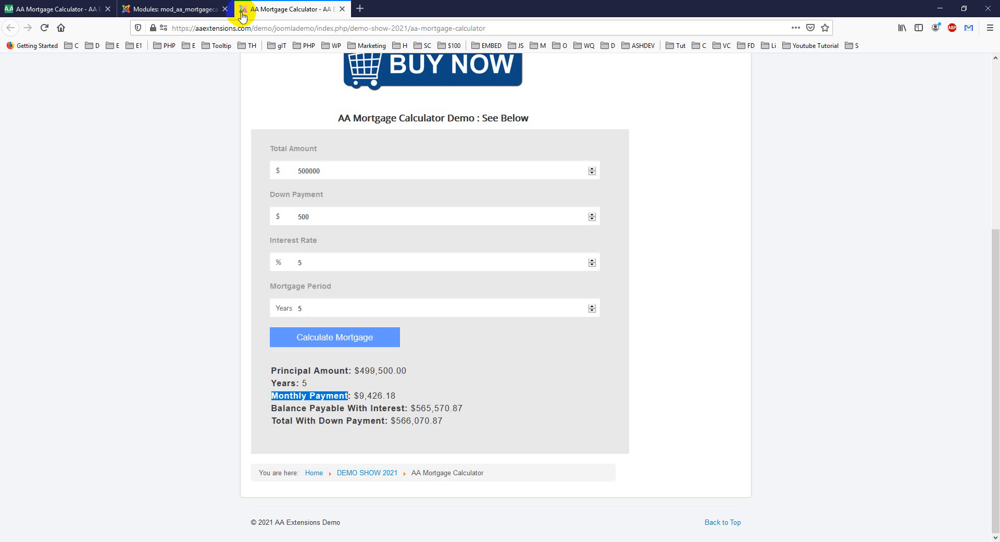
click(469, 409)
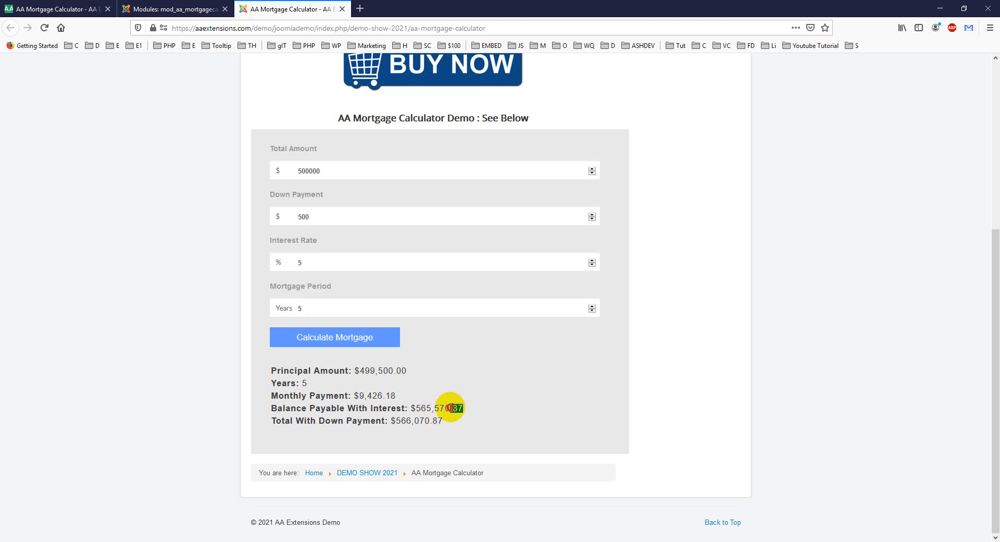
click(206, 10)
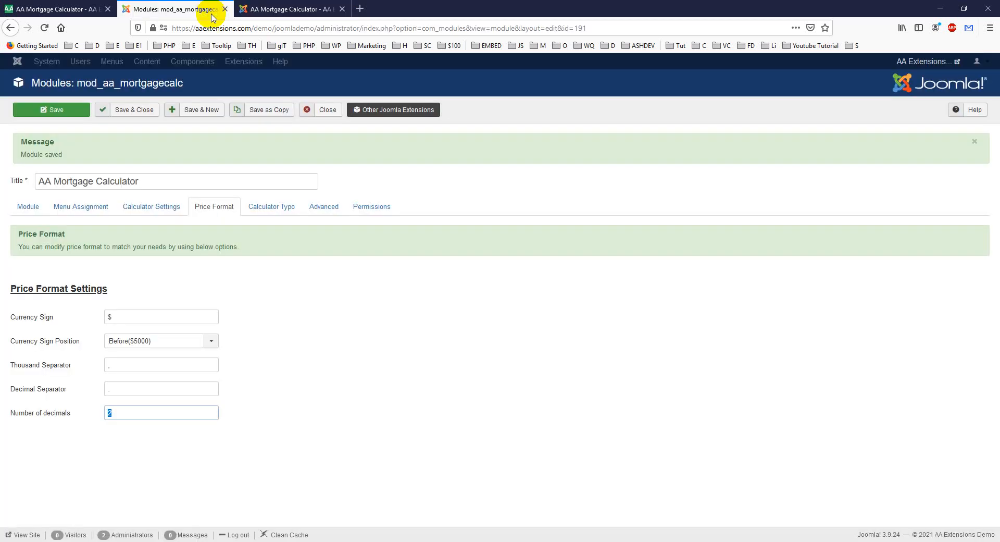
Step: Examine the submit font, background and hover color settings and compare them with the Calculate Mortgage button on the demo page
click(268, 208)
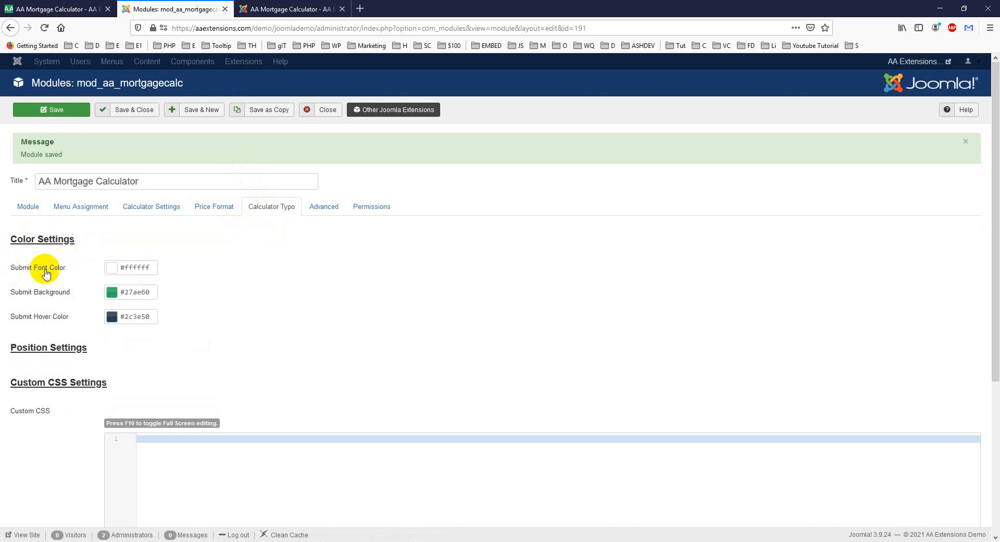
click(155, 267)
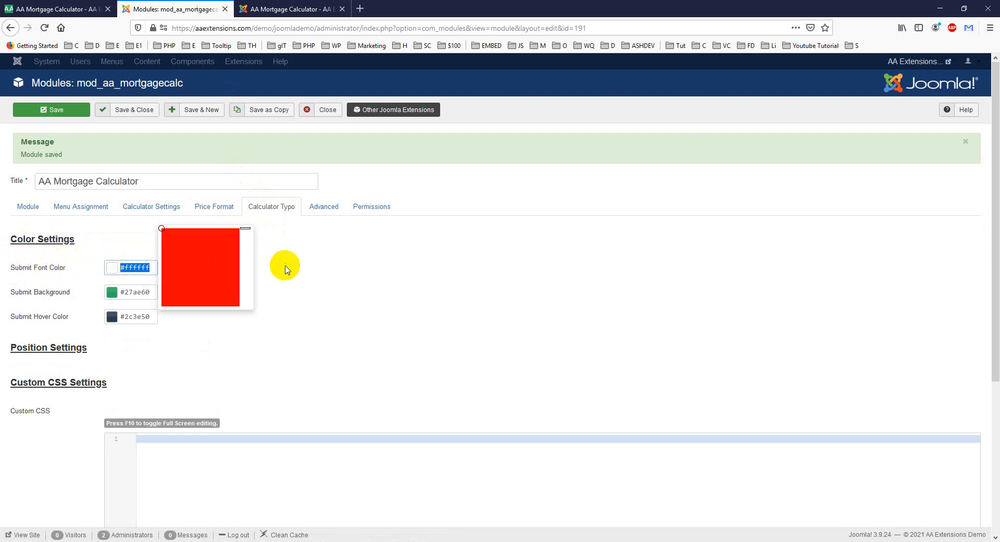
click(161, 280)
click(287, 9)
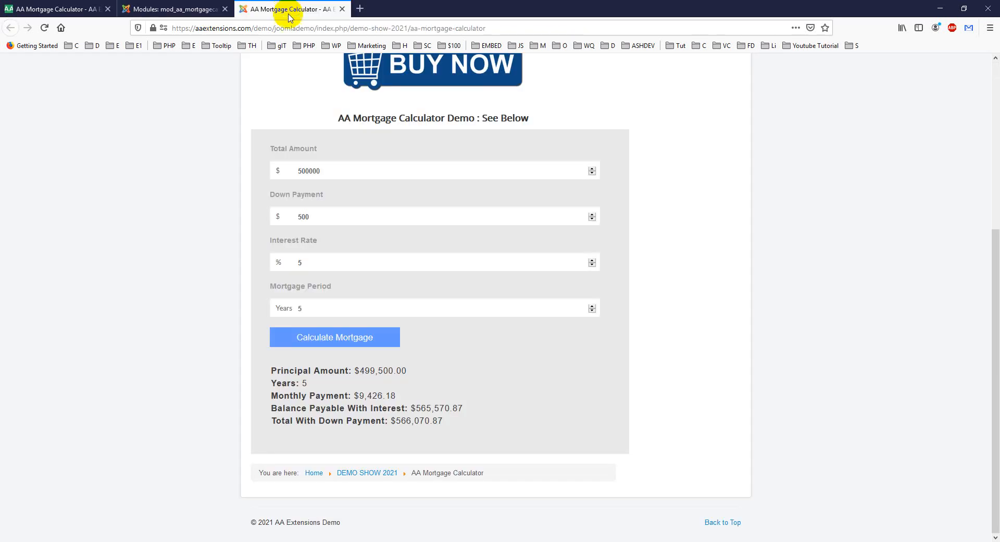
click(153, 8)
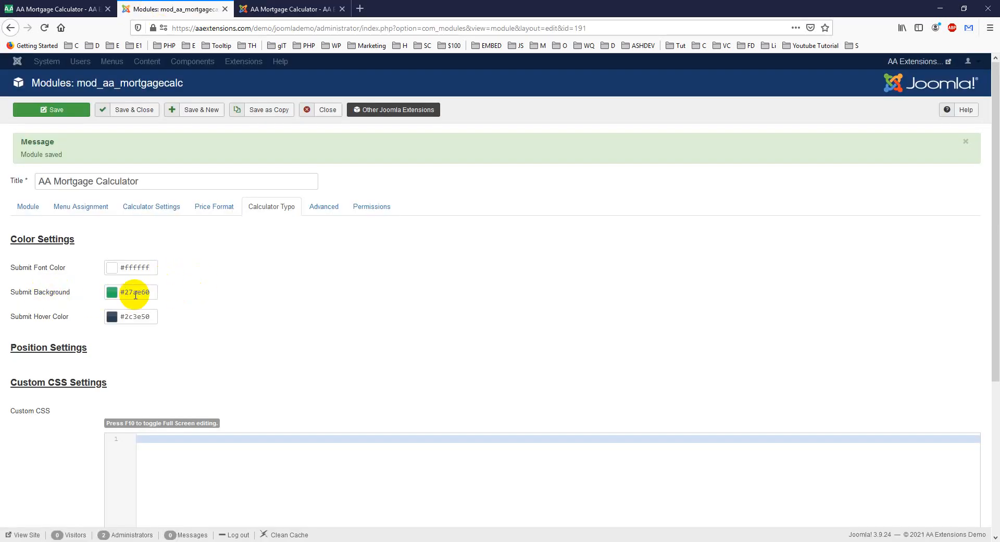
click(256, 5)
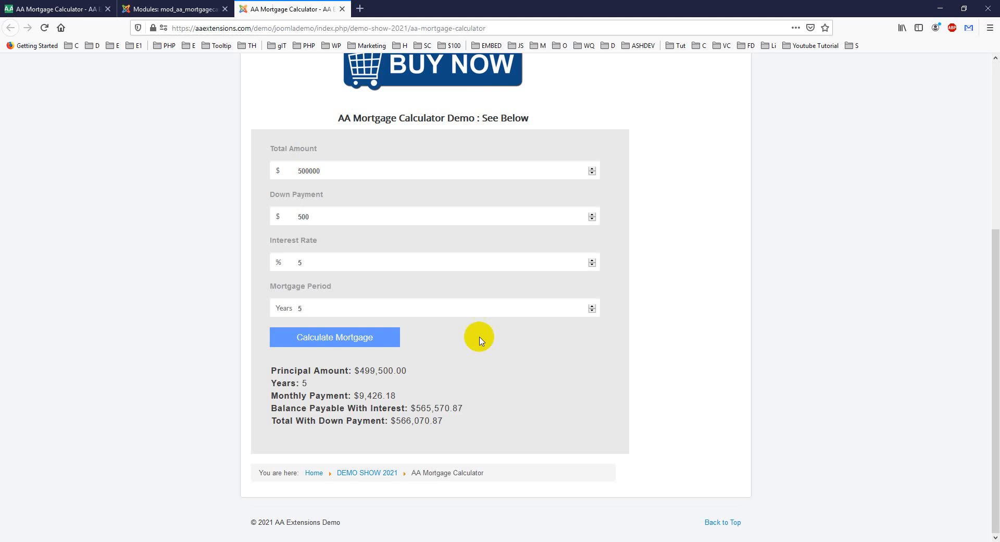
click(211, 8)
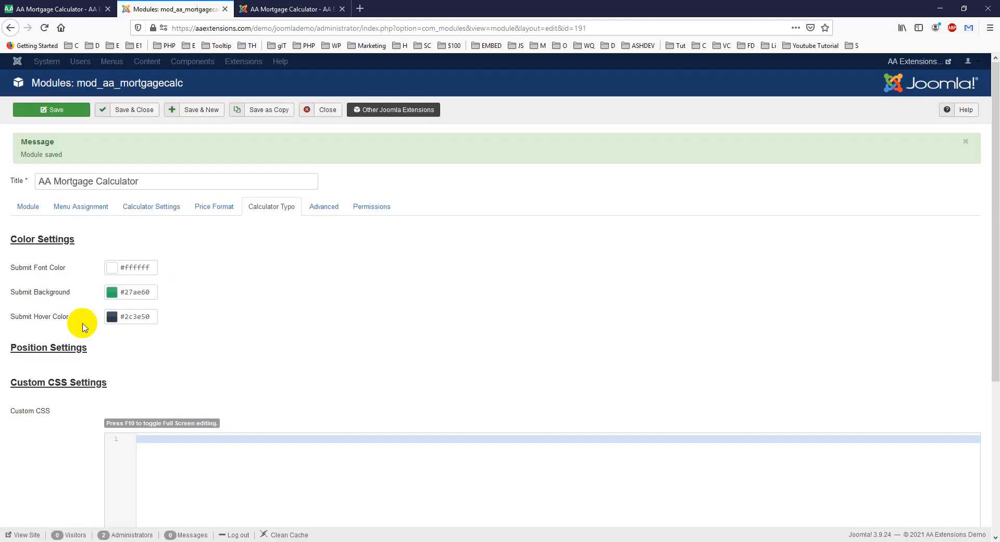
click(289, 4)
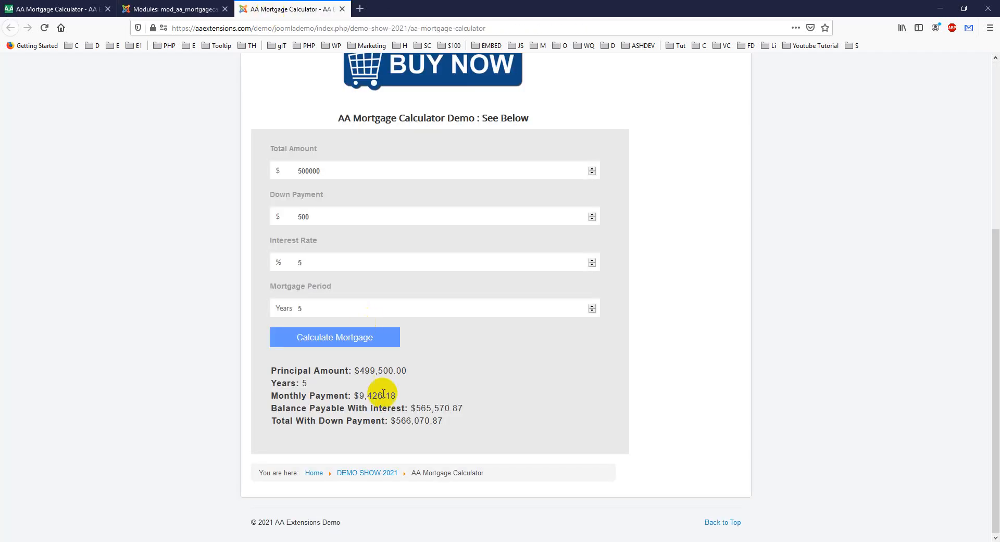
click(191, 4)
click(289, 8)
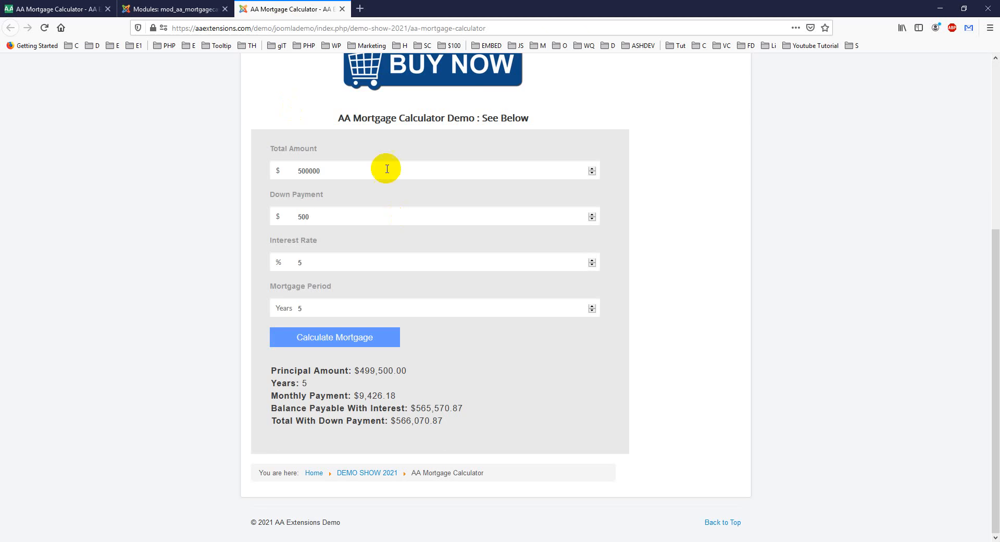
Step: Switch the module's mortgage theme to Modern Template and examine its calculator color and position settings
click(188, 5)
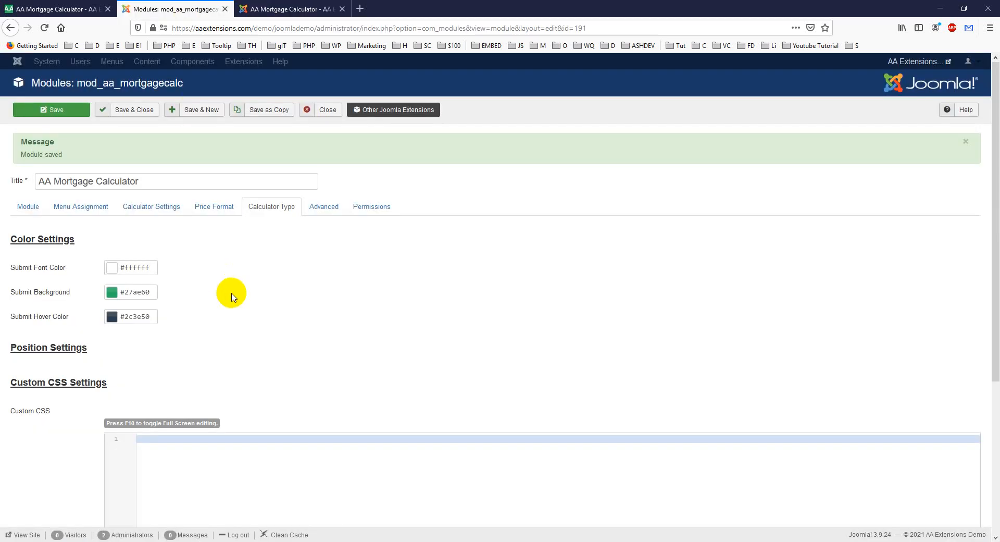
scroll(231, 297, down, 2)
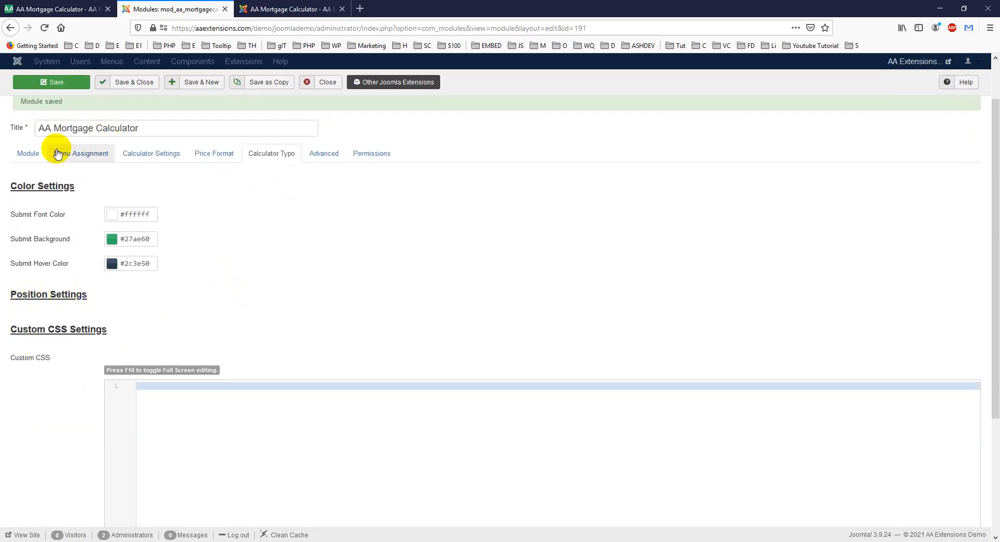
click(151, 154)
click(163, 228)
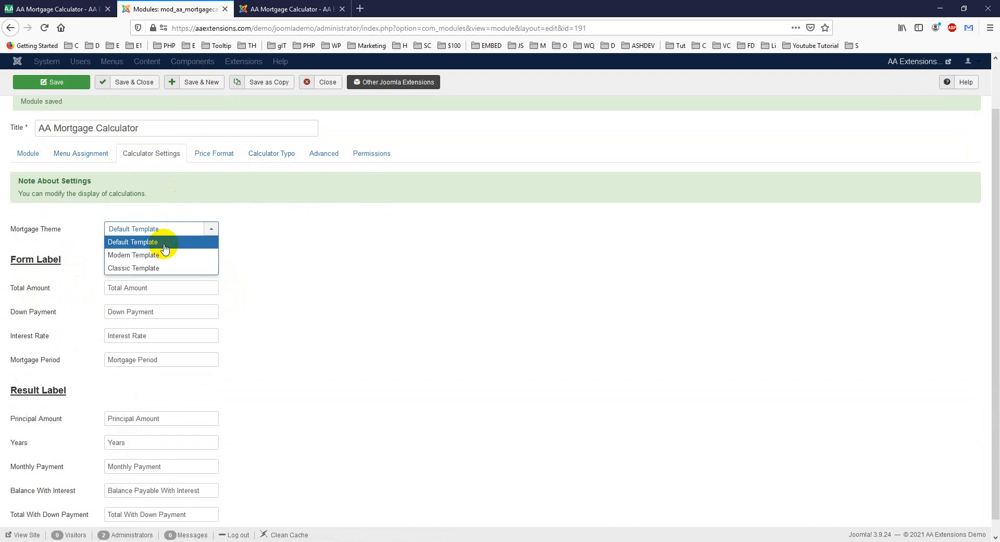
click(162, 255)
click(260, 153)
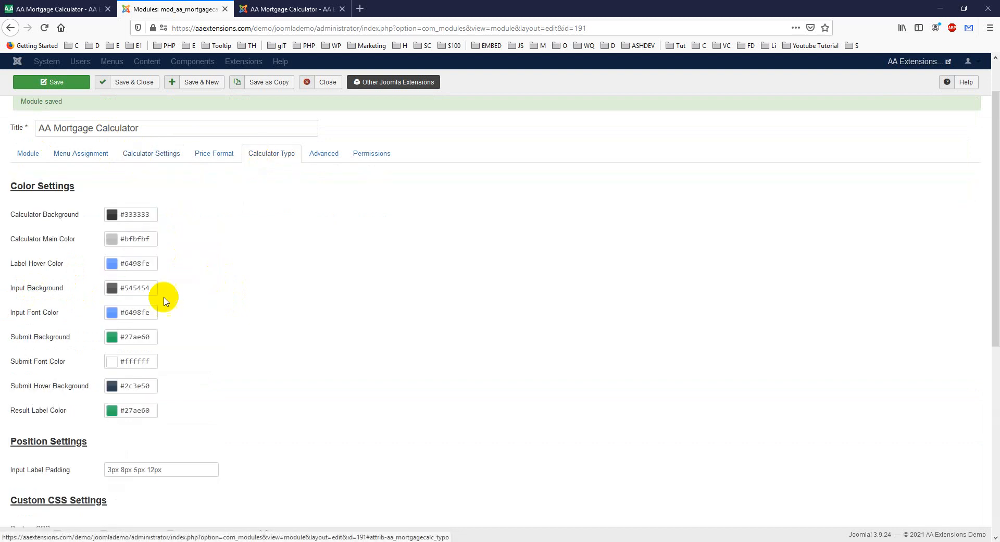
scroll(52, 386, down, 2)
mouse_move(115, 369)
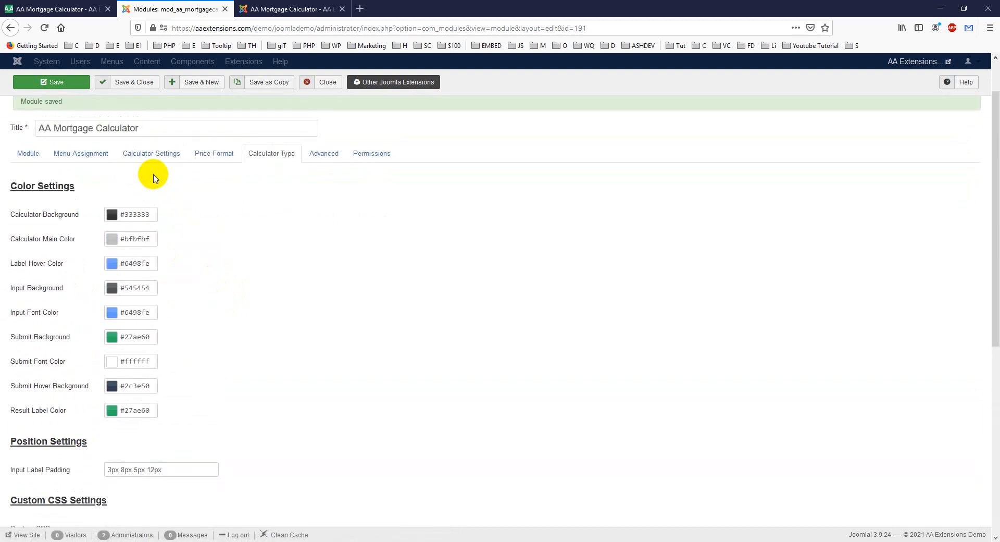
Step: Set the mortgage theme to Classic Template and display its calculator color settings
click(150, 154)
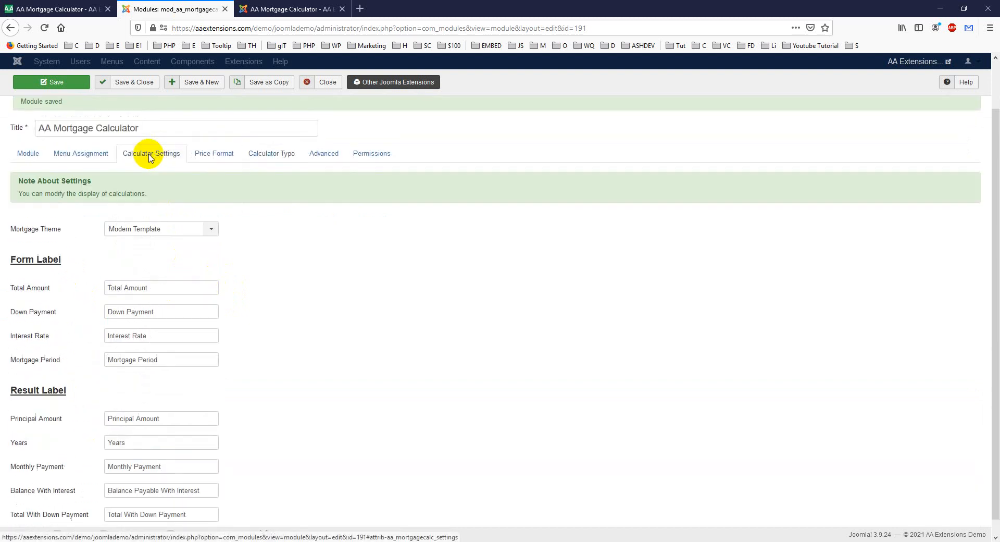
click(134, 225)
click(135, 268)
click(266, 152)
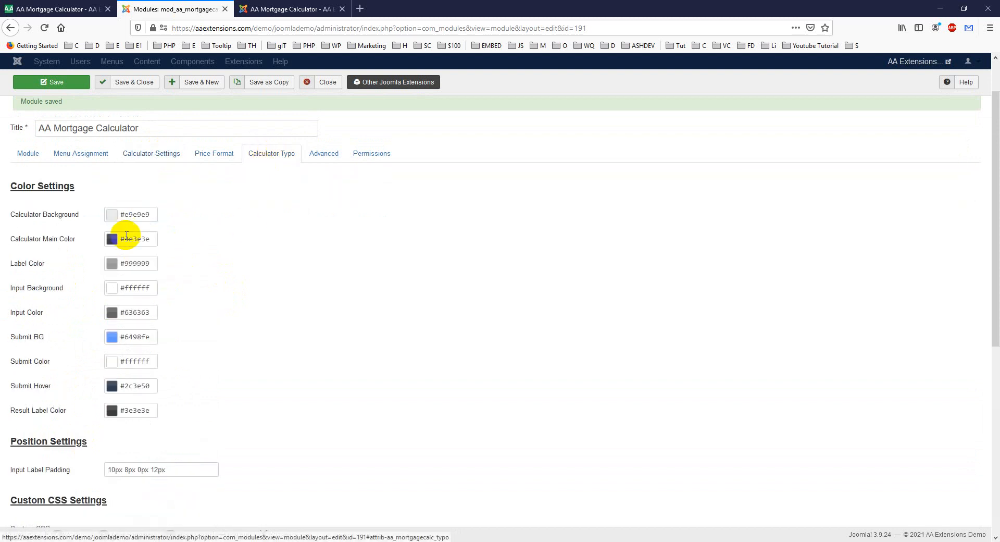
Step: Compare the Classic Template's background, main, label and input color settings with the matching parts of the live calculator demo
click(300, 10)
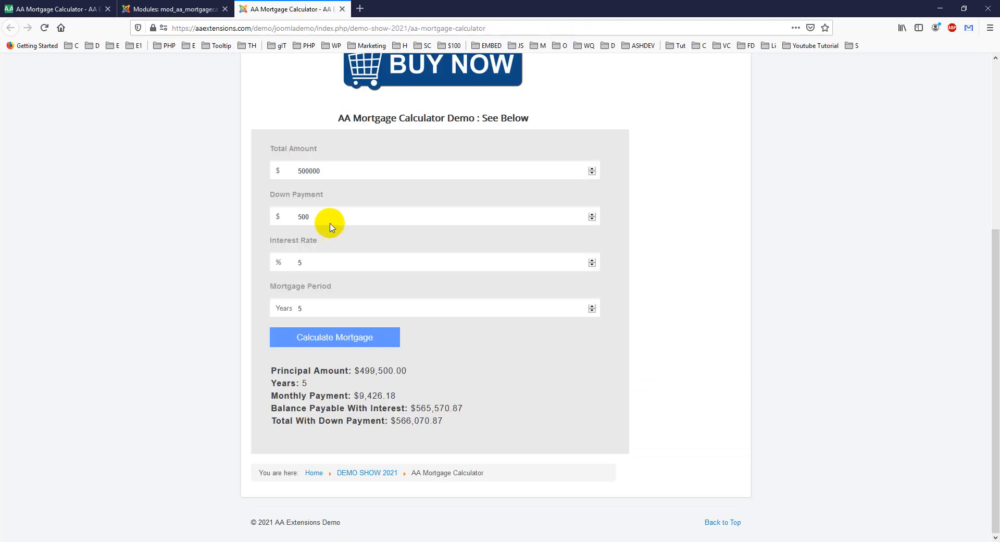
click(177, 8)
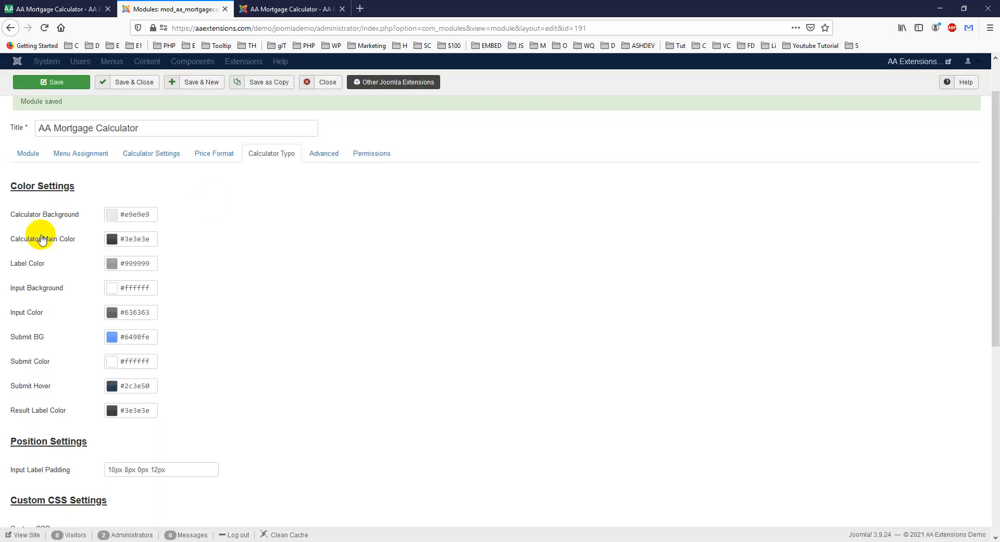
click(285, 9)
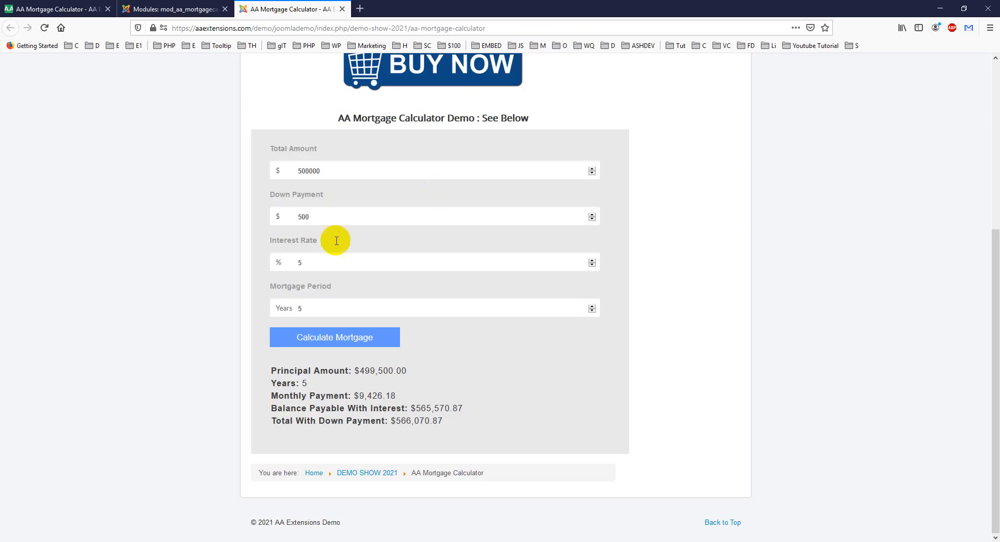
click(169, 10)
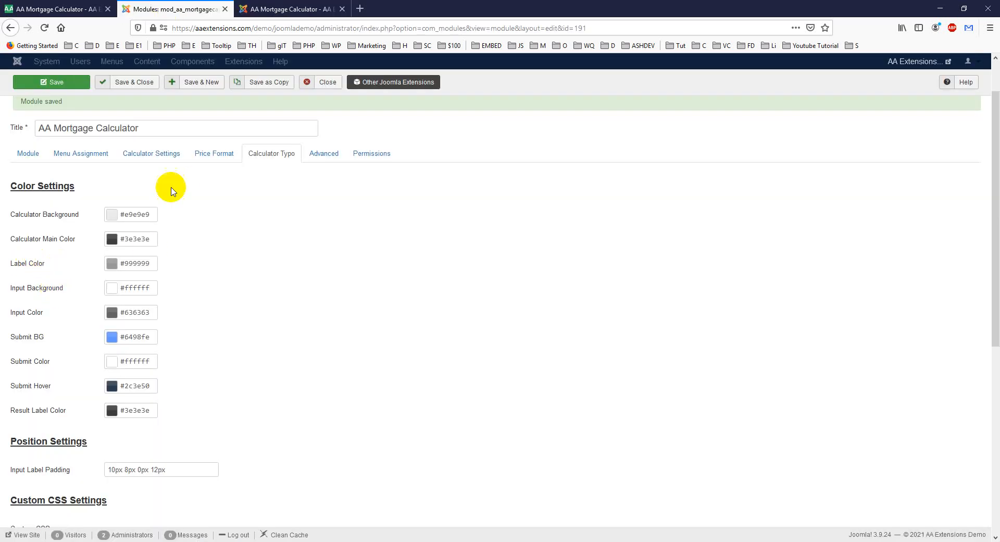
key(ctrl+Tab)
drag(358, 150, 278, 155)
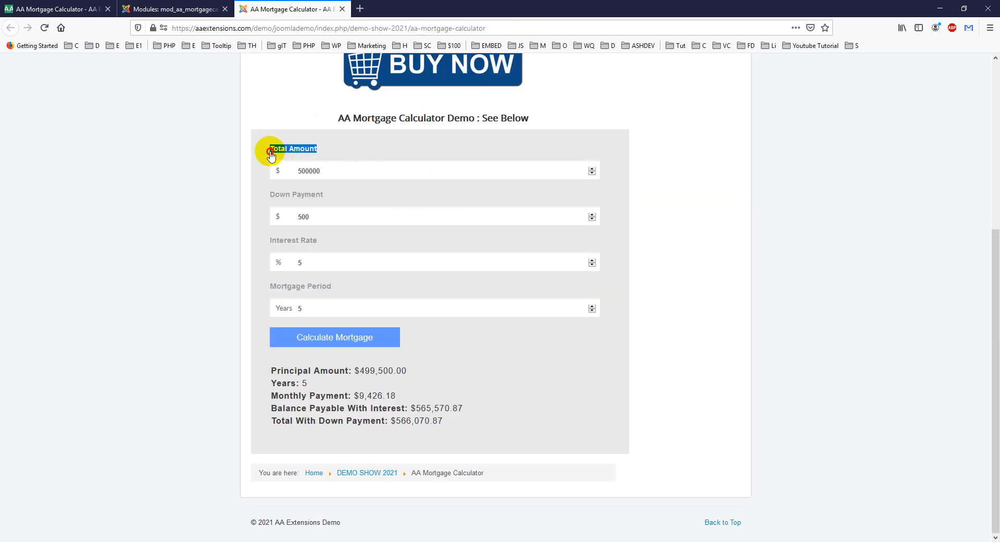
click(196, 8)
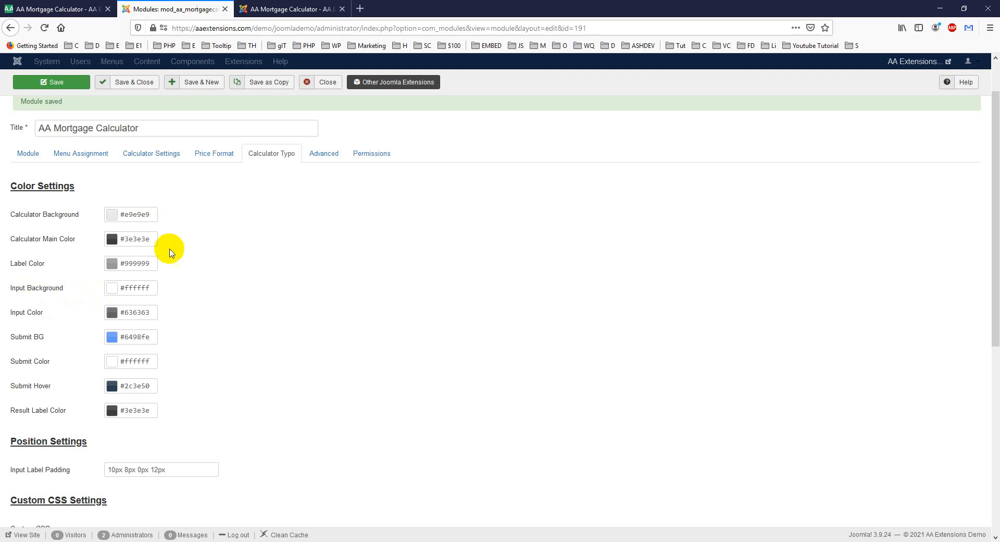
click(257, 8)
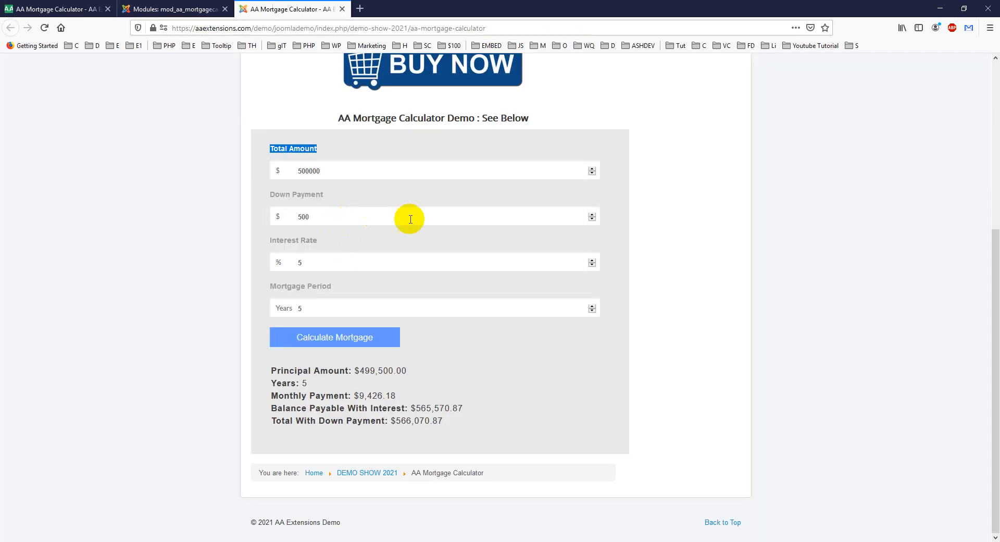
click(196, 8)
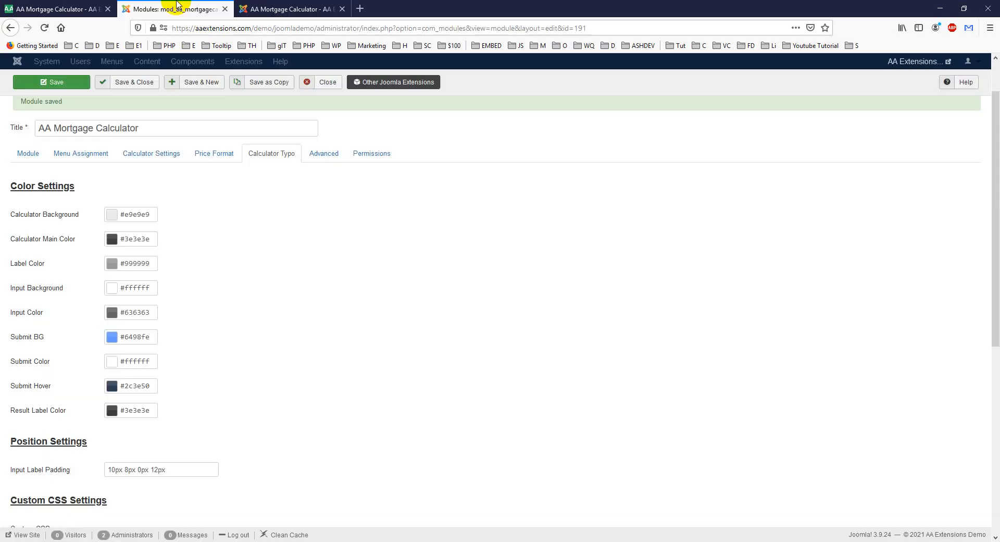
Step: Review the Classic Template's remaining color options, its input label padding and the custom CSS area
scroll(272, 306, down, 2)
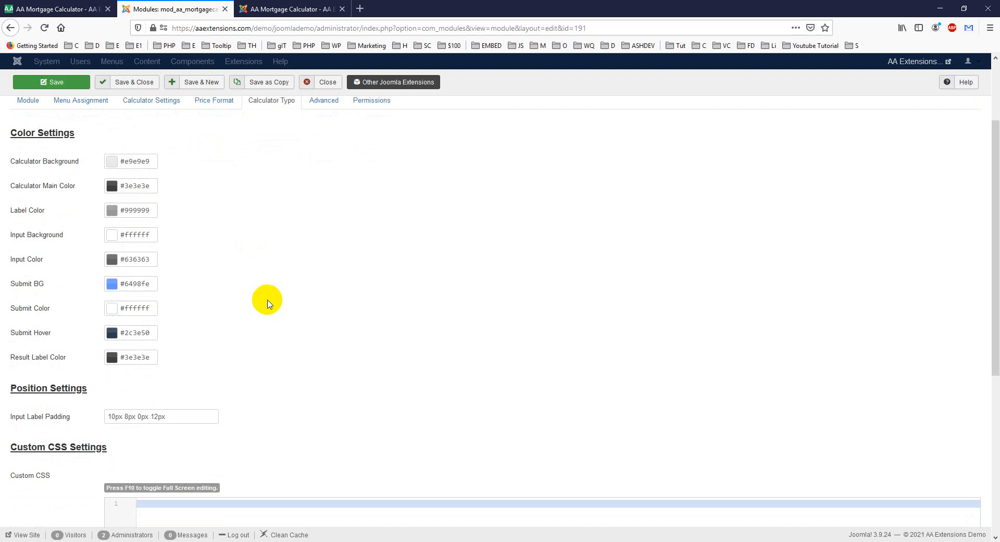
scroll(267, 304, down, 1)
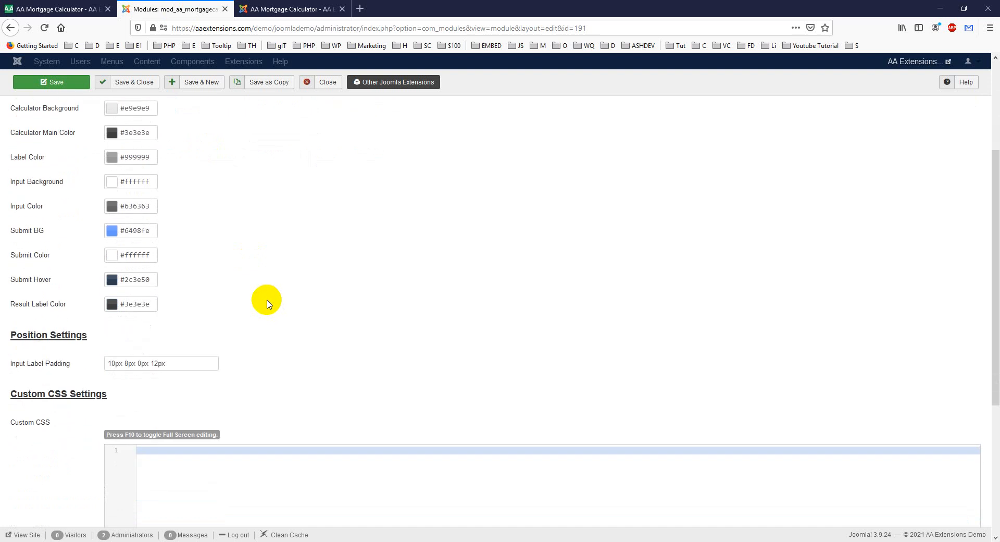
scroll(266, 304, down, 2)
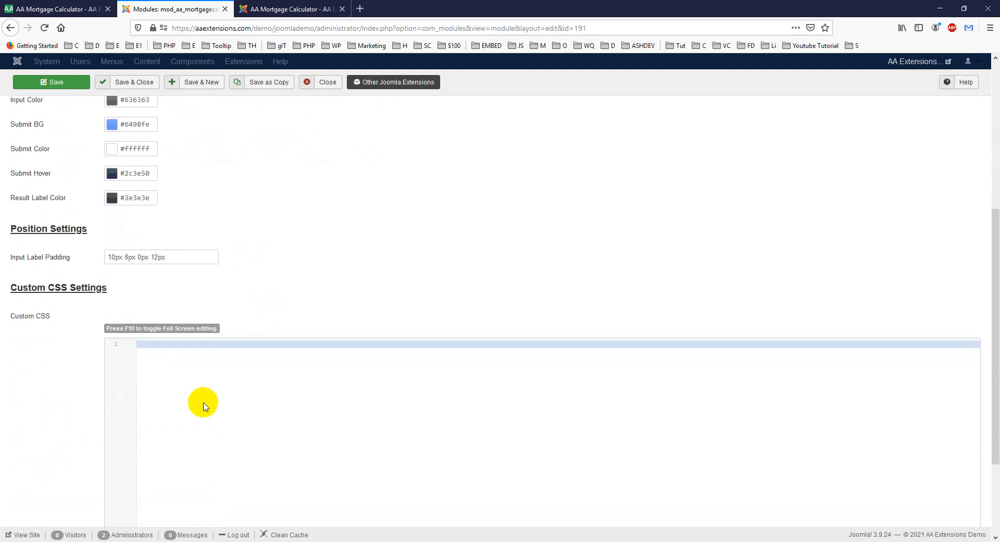
Step: Set the Total Amount to 5000 on the live demo, check the other input fields and calculate the mortgage
click(328, 7)
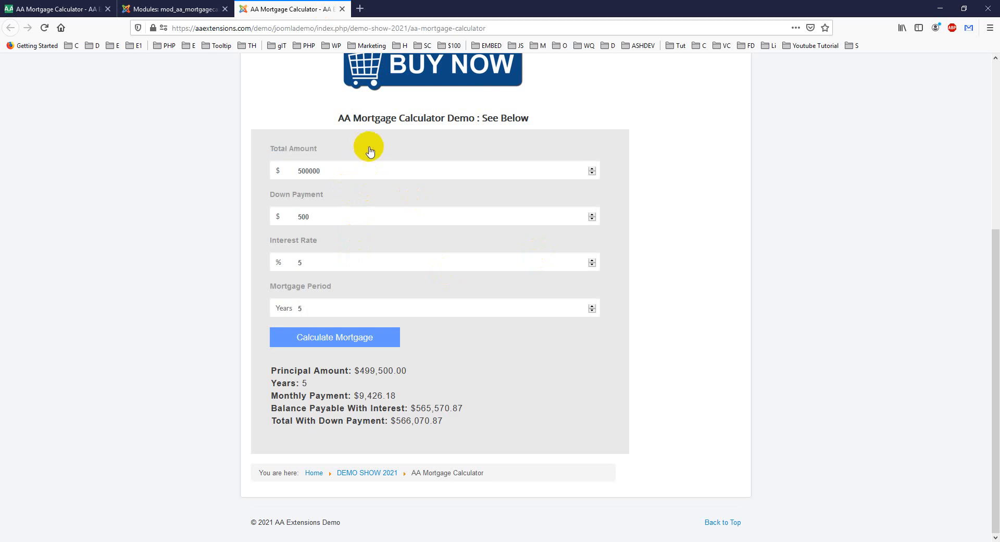
drag(346, 170, 277, 169)
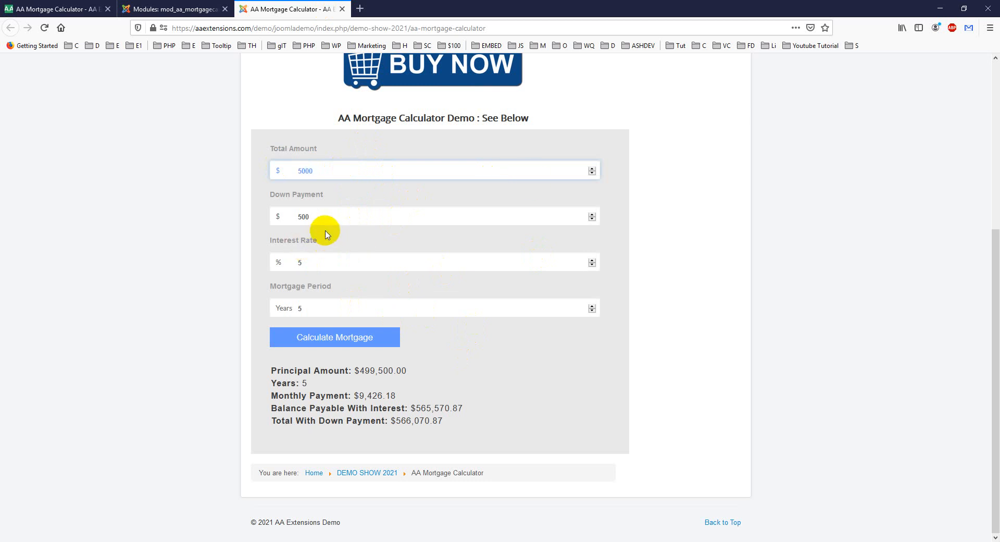
drag(331, 214, 293, 215)
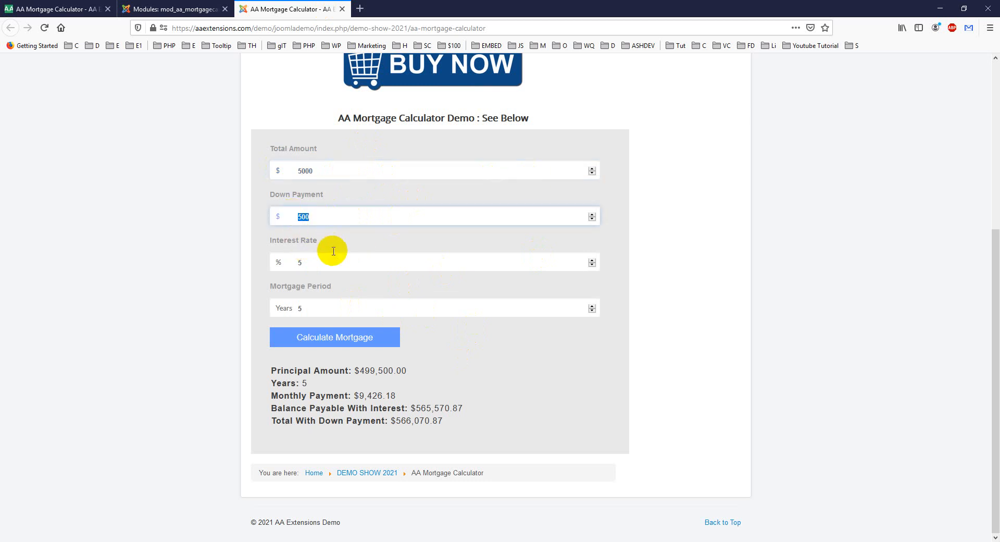
drag(332, 259, 297, 258)
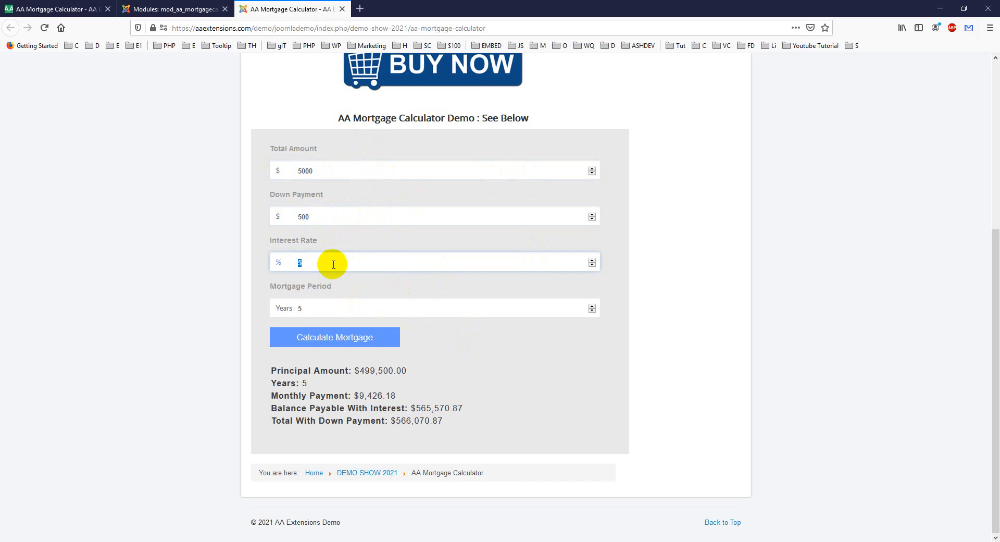
click(286, 308)
click(335, 339)
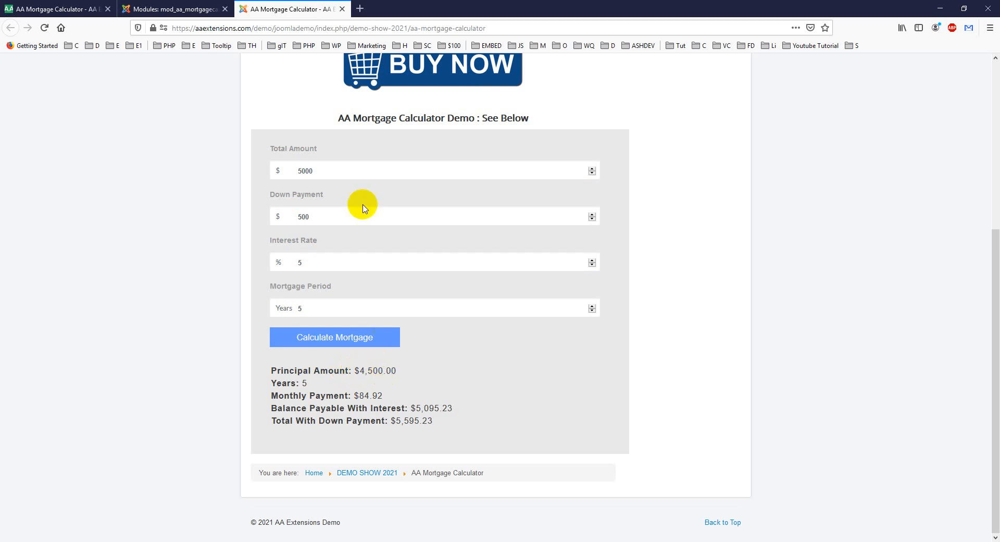
Step: Examine the down payment against the calculated monthly payment, balance payable with interest and total with down payment
double_click(304, 216)
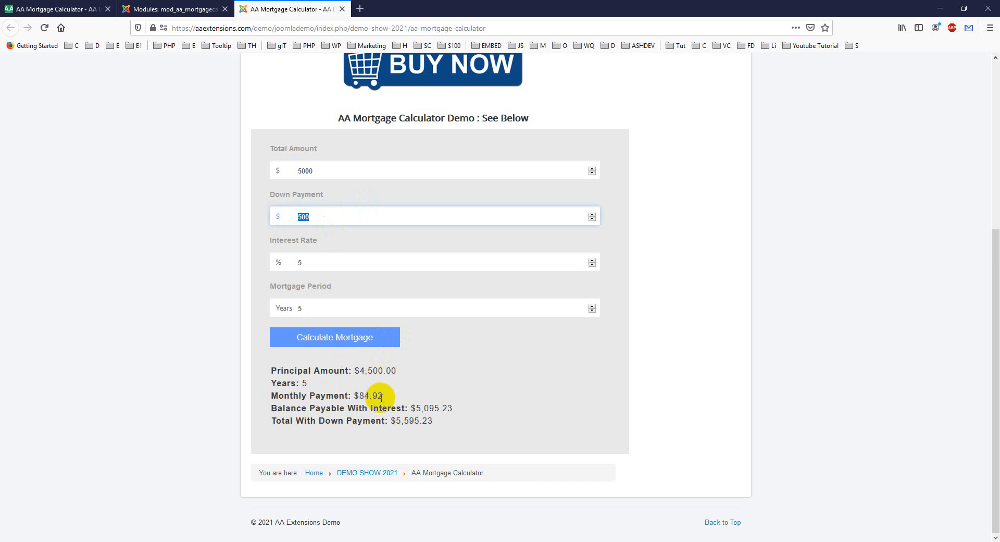
drag(355, 395, 468, 409)
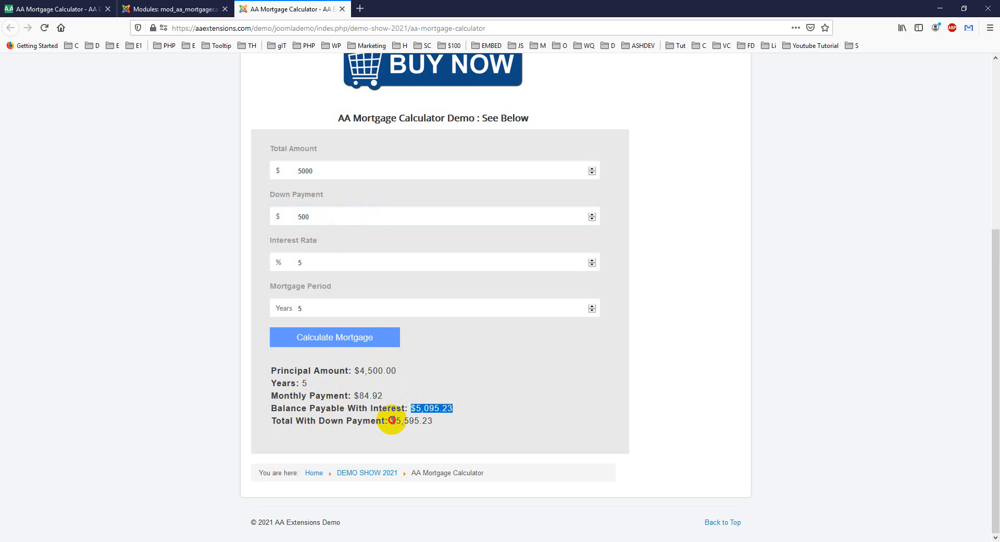
drag(392, 420, 442, 420)
scroll(453, 396, down, 1)
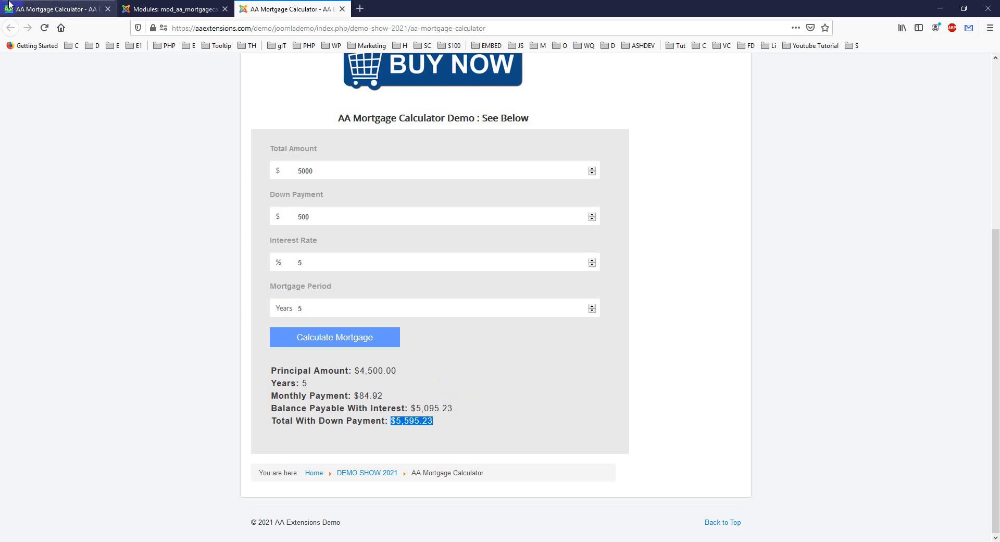
Step: Return to the AA Mortgage Calculator product page and view its title and item details
click(23, 8)
scroll(157, 238, up, 5)
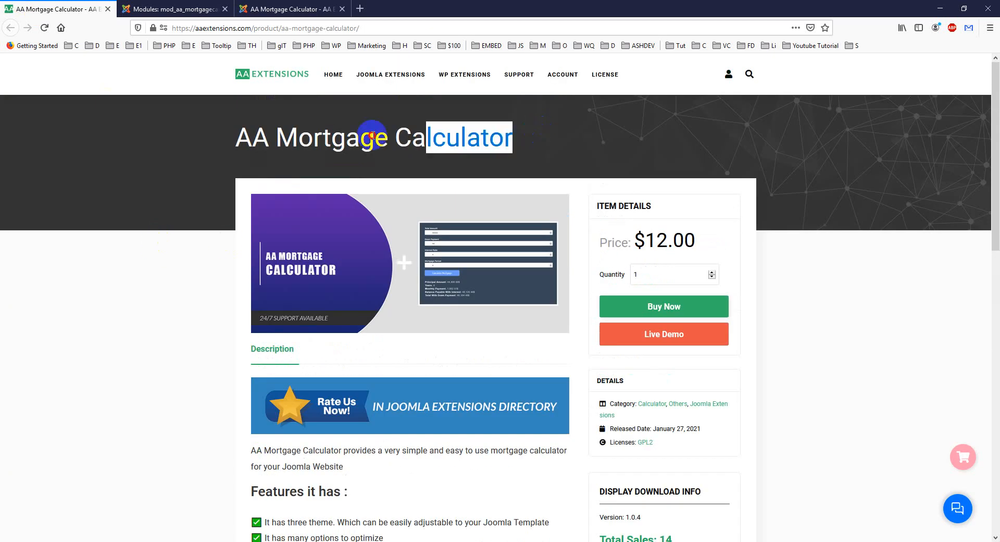